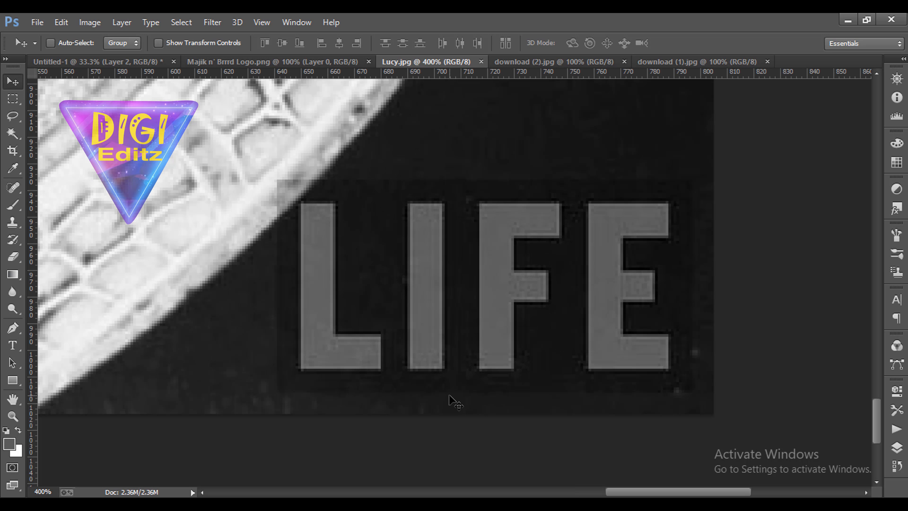
- Set the Clone Stamp brush to 17 px and clone along the chair's edge beside the upper corner of the L
{"action": "left_click", "coordinate": [13, 222]}
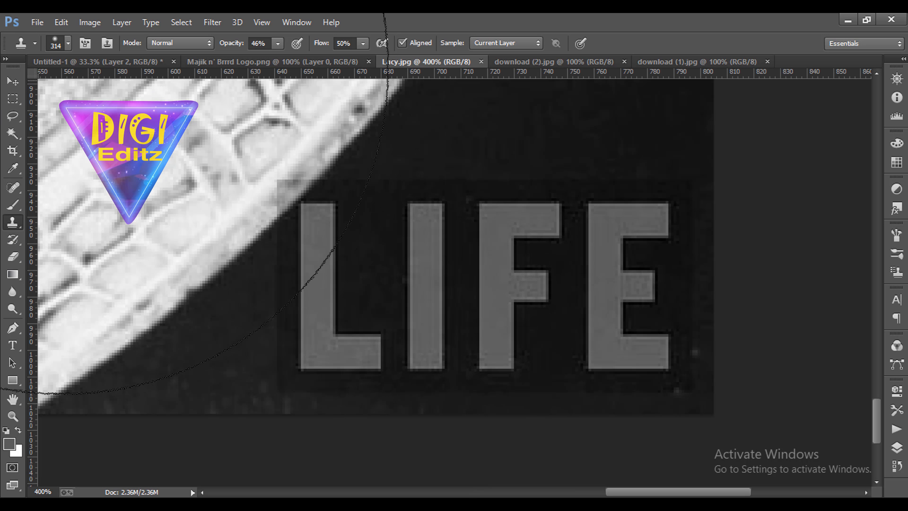
{"action": "left_click", "coordinate": [68, 43]}
{"action": "left_click_drag", "start_coordinate": [89, 85], "coordinate": [81, 84]}
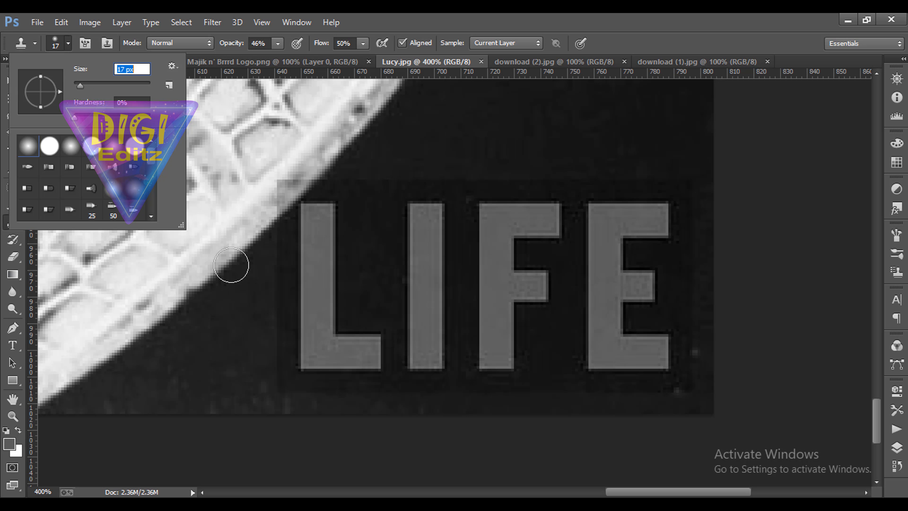
{"action": "key", "text": "Return"}
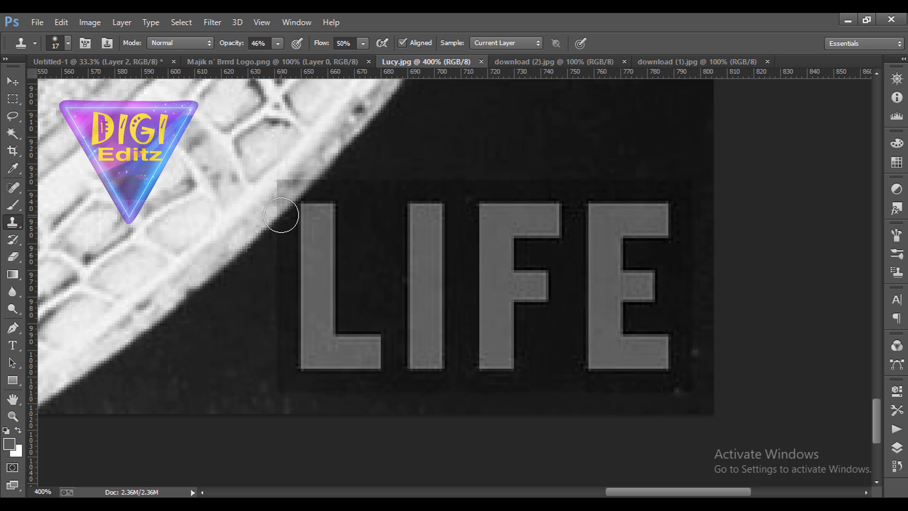
{"action": "left_click", "coordinate": [281, 215]}
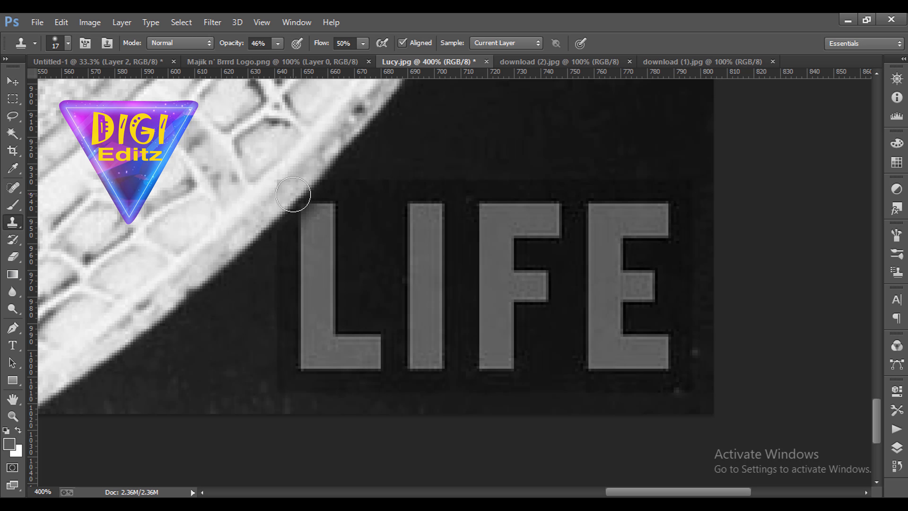
{"action": "left_click", "coordinate": [252, 214], "text": "alt"}
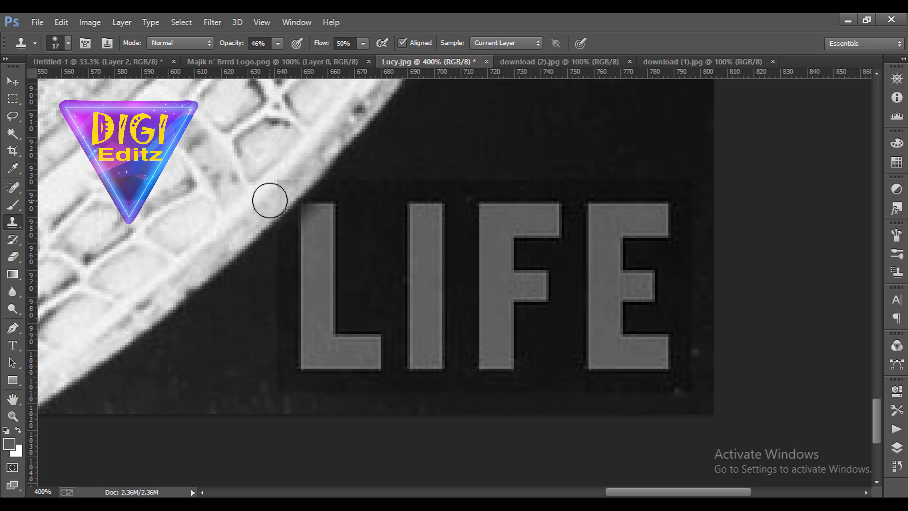
{"action": "left_click_drag", "start_coordinate": [275, 198], "coordinate": [315, 176]}
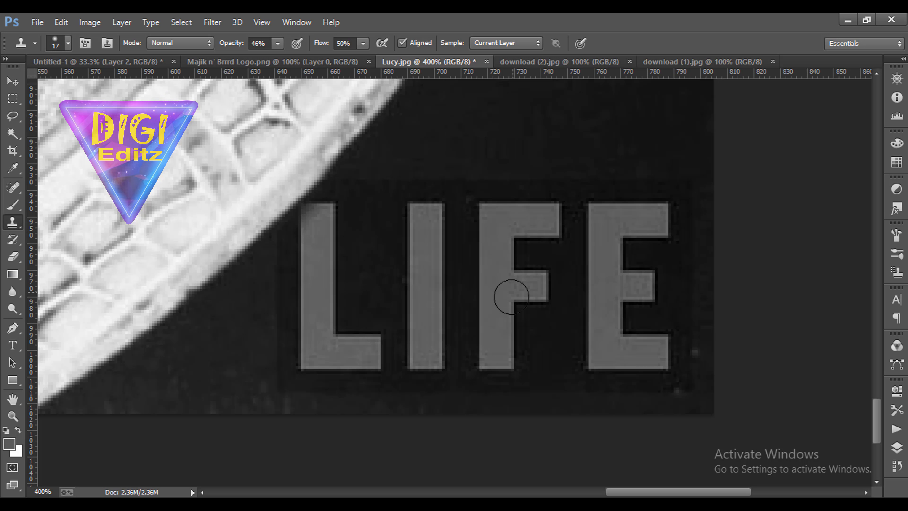
- Examine the whole photo and the area around the LIFE watermark at different zoom levels
{"action": "scroll", "coordinate": [505, 308], "scroll_direction": "down", "scroll_amount": 4}
{"action": "scroll", "coordinate": [500, 310], "scroll_direction": "up", "scroll_amount": 5}
{"action": "scroll", "coordinate": [483, 315], "scroll_direction": "up", "scroll_amount": 11}
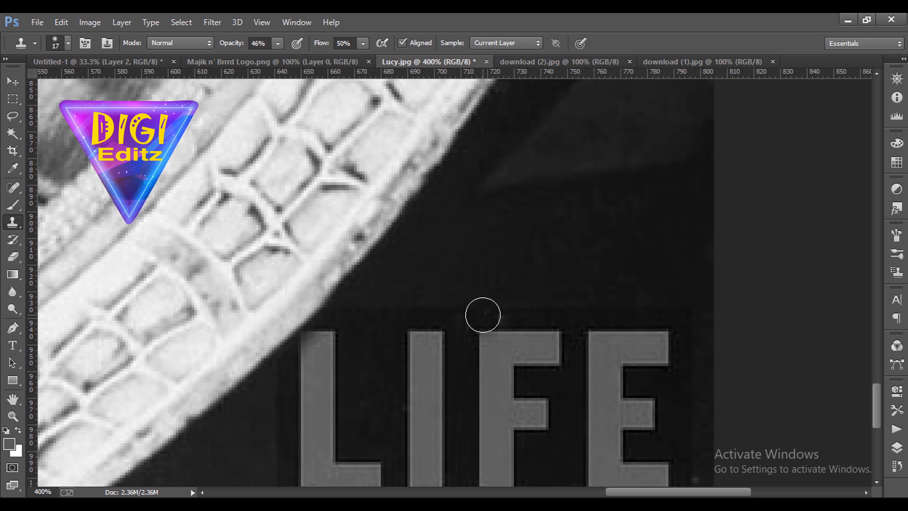
{"action": "scroll", "coordinate": [482, 315], "scroll_direction": "down", "scroll_amount": 10}
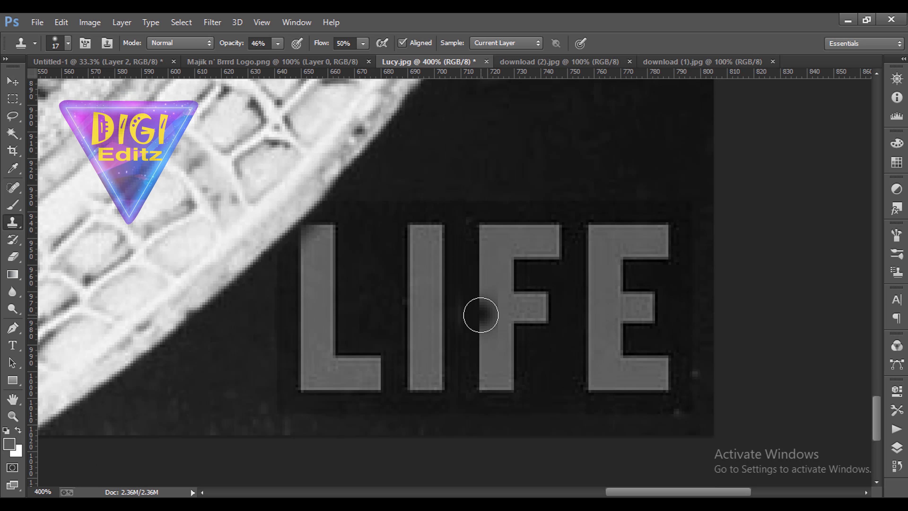
{"action": "scroll", "coordinate": [480, 315], "scroll_direction": "down", "scroll_amount": 4}
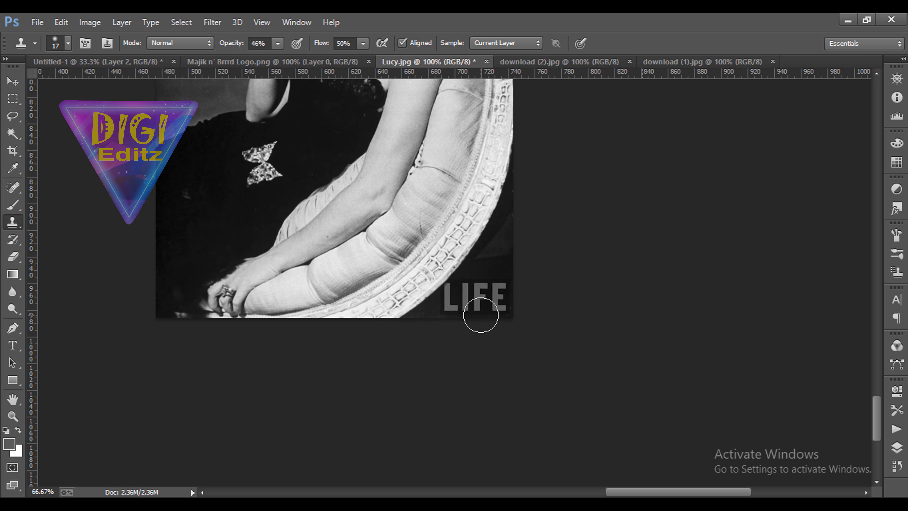
{"action": "scroll", "coordinate": [481, 315], "scroll_direction": "down", "scroll_amount": 1}
{"action": "scroll", "coordinate": [480, 315], "scroll_direction": "up", "scroll_amount": 1}
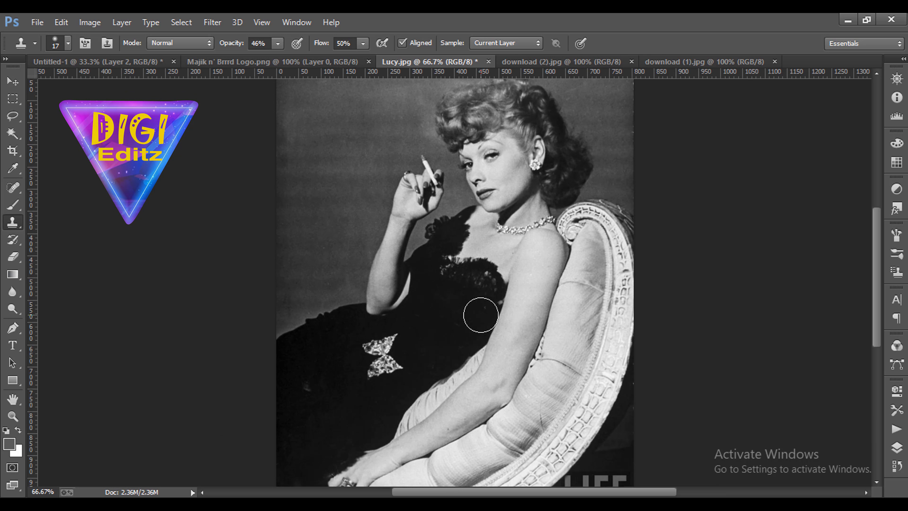
{"action": "scroll", "coordinate": [481, 315], "scroll_direction": "up", "scroll_amount": 2}
{"action": "key", "text": "space"}
{"action": "left_click_drag", "start_coordinate": [519, 309], "coordinate": [172, 126]}
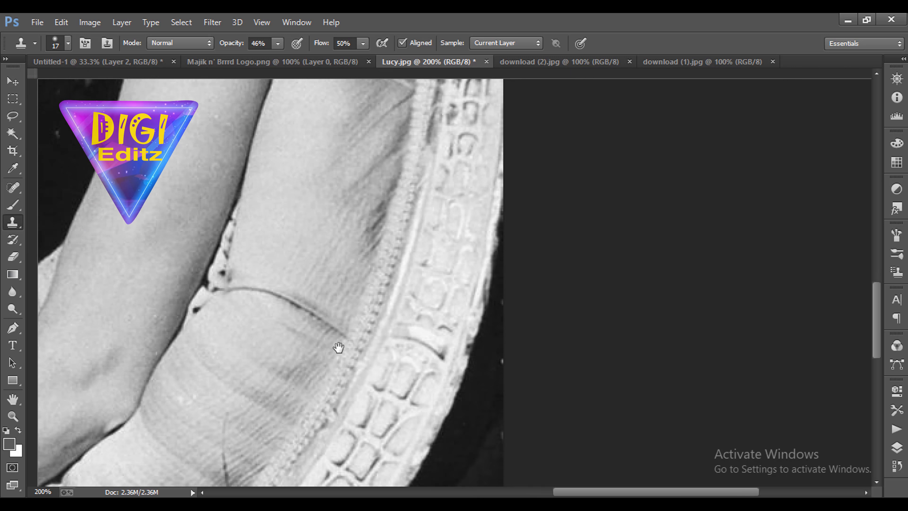
{"action": "left_click_drag", "start_coordinate": [339, 347], "coordinate": [337, 197]}
{"action": "left_click_drag", "start_coordinate": [342, 274], "coordinate": [391, 124]}
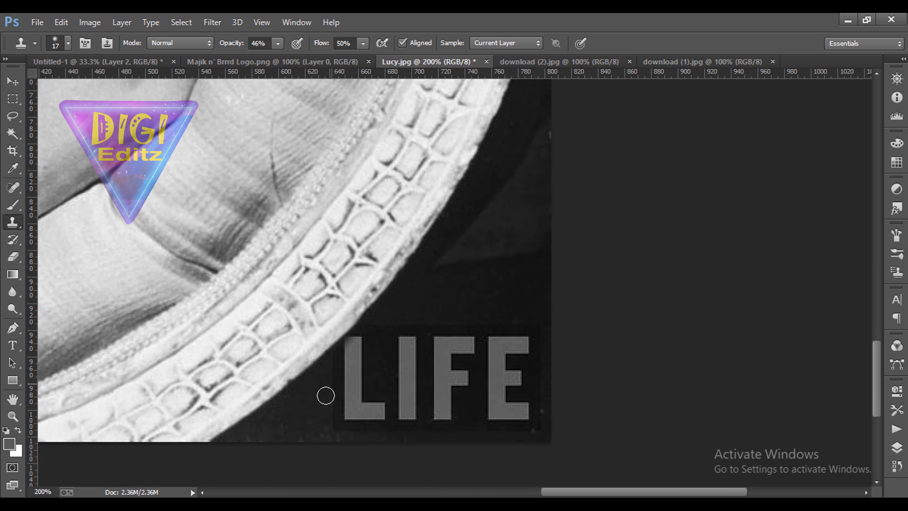
- Outline the LIFE watermark with a closed Pen path following the chair's edge, and convert the path to a selection
{"action": "left_click", "coordinate": [13, 327]}
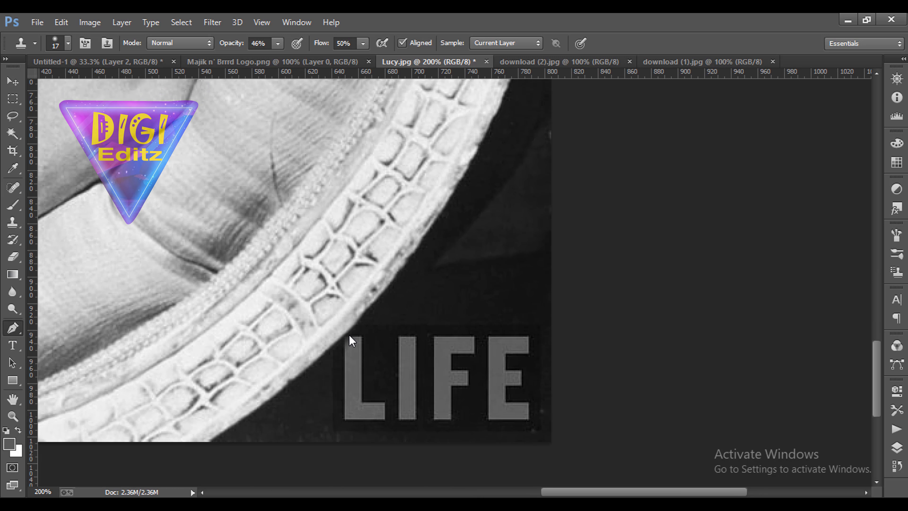
{"action": "left_click", "coordinate": [330, 353]}
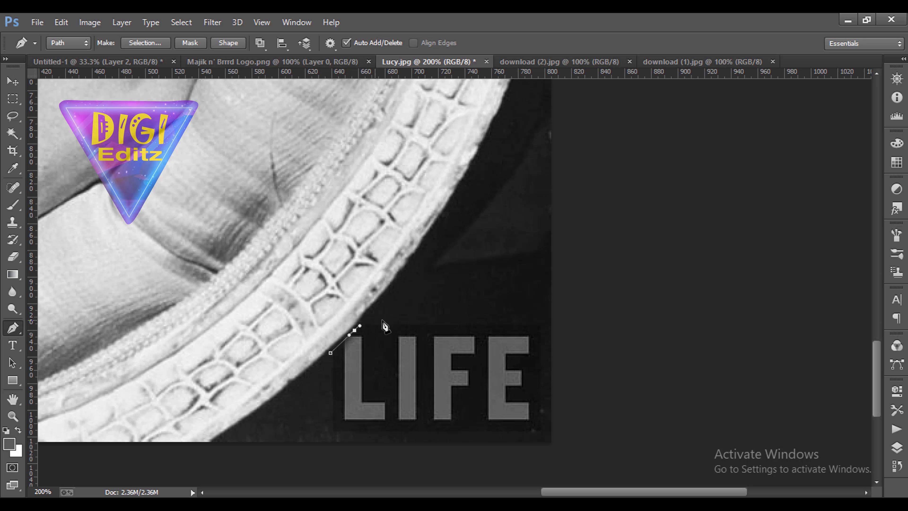
{"action": "left_click", "coordinate": [555, 319]}
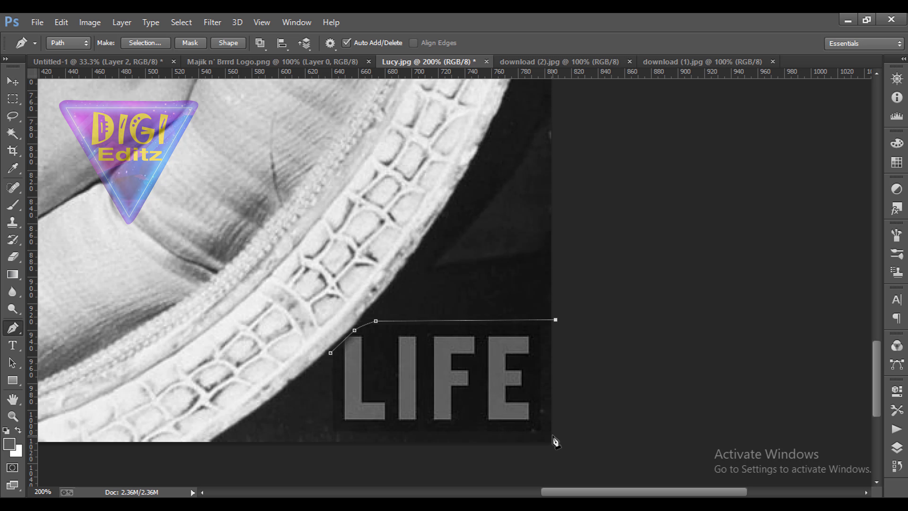
{"action": "left_click", "coordinate": [544, 318]}
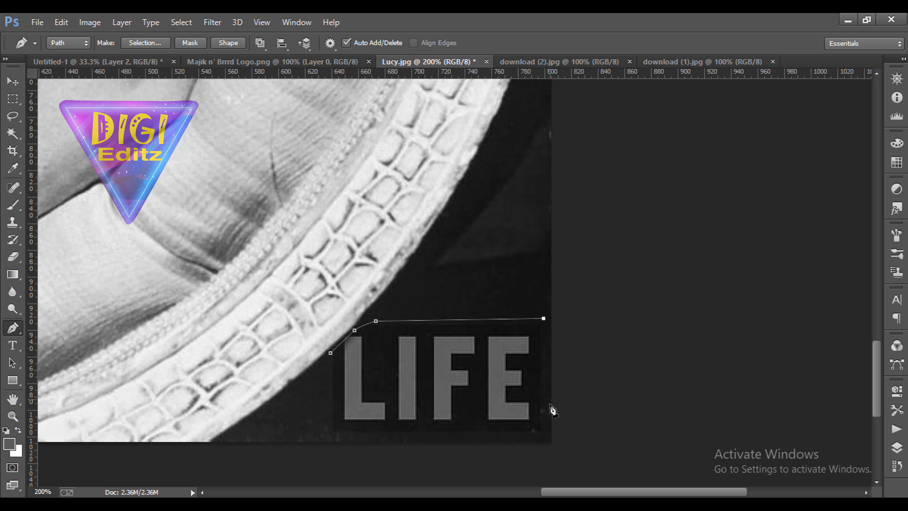
{"action": "left_click", "coordinate": [335, 432]}
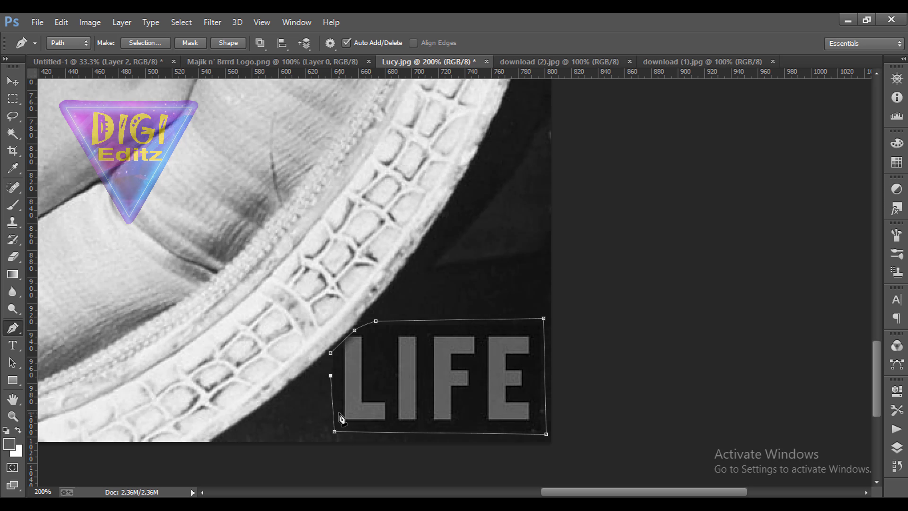
{"action": "key", "text": "ctrl+Return"}
- Convert the Background to a regular layer named Layer 0 and delete the selected watermark area
{"action": "left_click", "coordinate": [897, 447]}
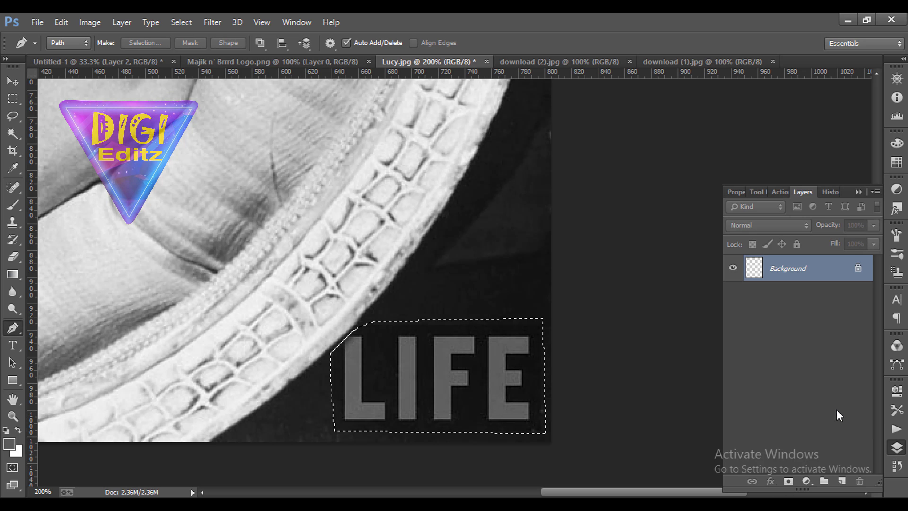
{"action": "double_click", "coordinate": [805, 279]}
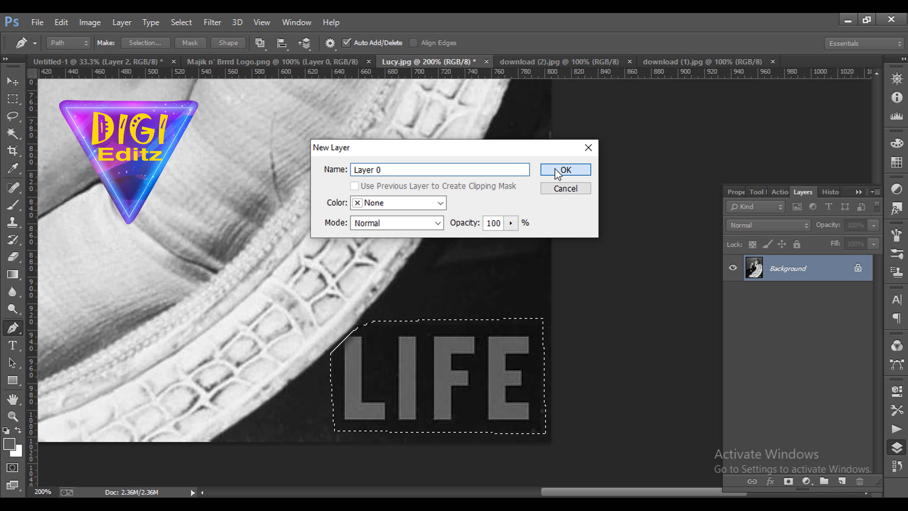
{"action": "left_click", "coordinate": [558, 175]}
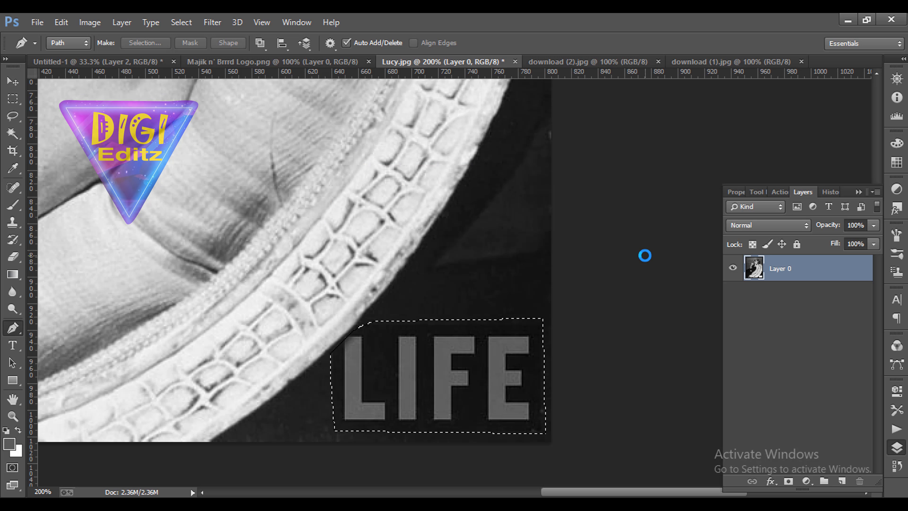
{"action": "key", "text": "Delete"}
- Select a rectangle of plain backdrop, about 170 by 140 px, along the photo's left edge beside the forearm and copy it to a new layer
{"action": "left_click", "coordinate": [12, 99]}
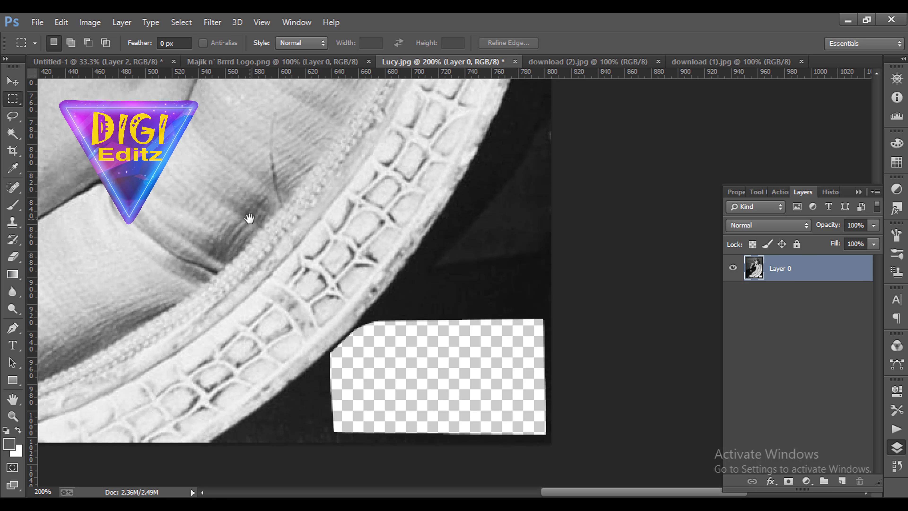
{"action": "left_click_drag", "start_coordinate": [249, 219], "coordinate": [544, 432]}
{"action": "left_click_drag", "start_coordinate": [321, 268], "coordinate": [497, 465]}
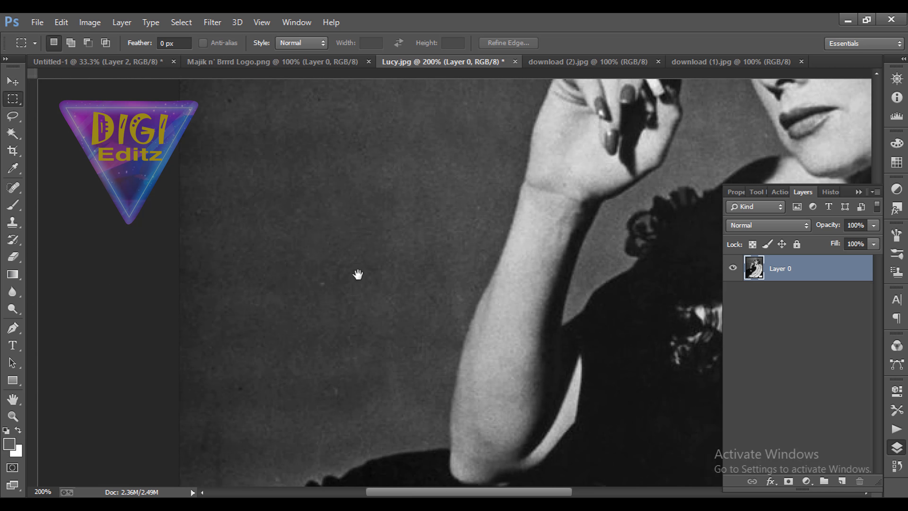
{"action": "left_click_drag", "start_coordinate": [358, 274], "coordinate": [344, 481]}
{"action": "left_click_drag", "start_coordinate": [357, 89], "coordinate": [343, 121]}
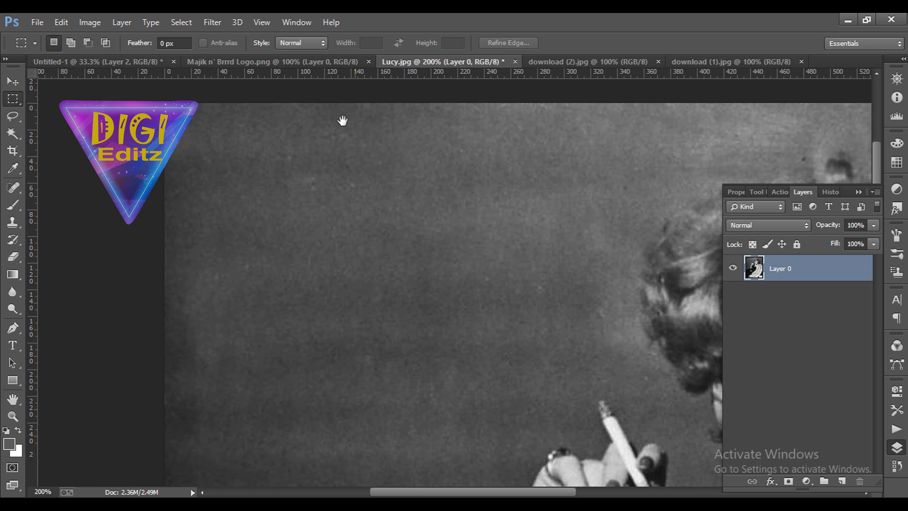
{"action": "scroll", "coordinate": [306, 246], "scroll_direction": "down", "scroll_amount": 10}
{"action": "left_click_drag", "start_coordinate": [174, 194], "coordinate": [404, 381]}
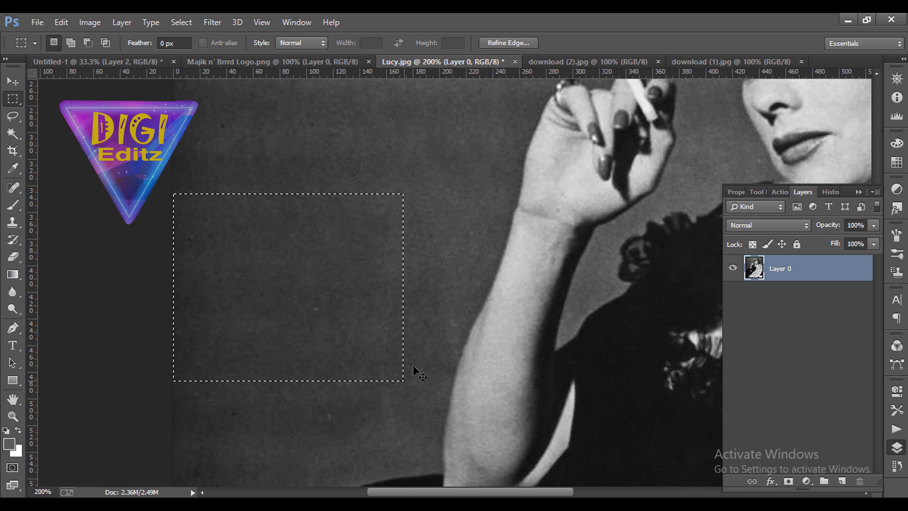
{"action": "key", "text": "ctrl+j"}
- Place the copied backdrop layer below Layer 0 and position the patch behind the transparent hole in the photo's lower-right corner
{"action": "left_click_drag", "start_coordinate": [820, 284], "coordinate": [823, 324]}
{"action": "left_click", "coordinate": [16, 84]}
{"action": "left_click_drag", "start_coordinate": [253, 344], "coordinate": [665, 393]}
{"action": "key", "text": "space"}
{"action": "left_click_drag", "start_coordinate": [545, 395], "coordinate": [315, 298]}
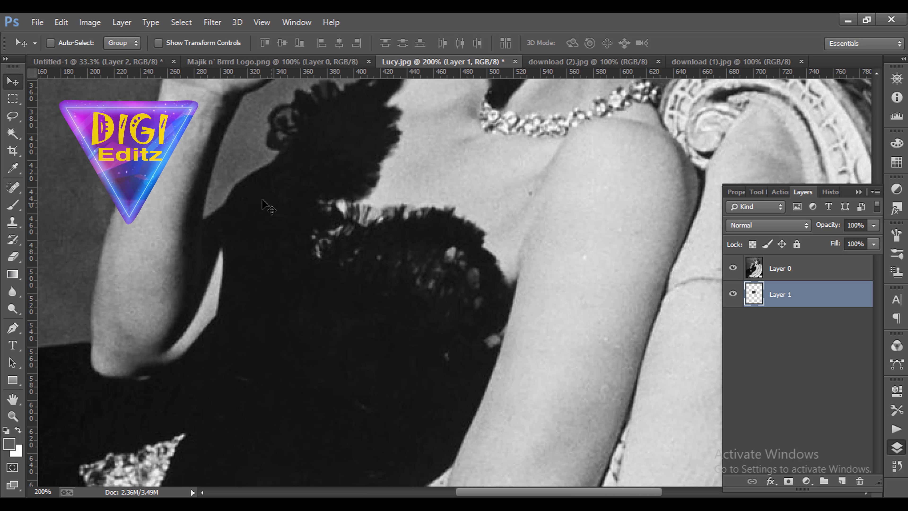
{"action": "left_click_drag", "start_coordinate": [279, 211], "coordinate": [363, 280]}
{"action": "key", "text": "space"}
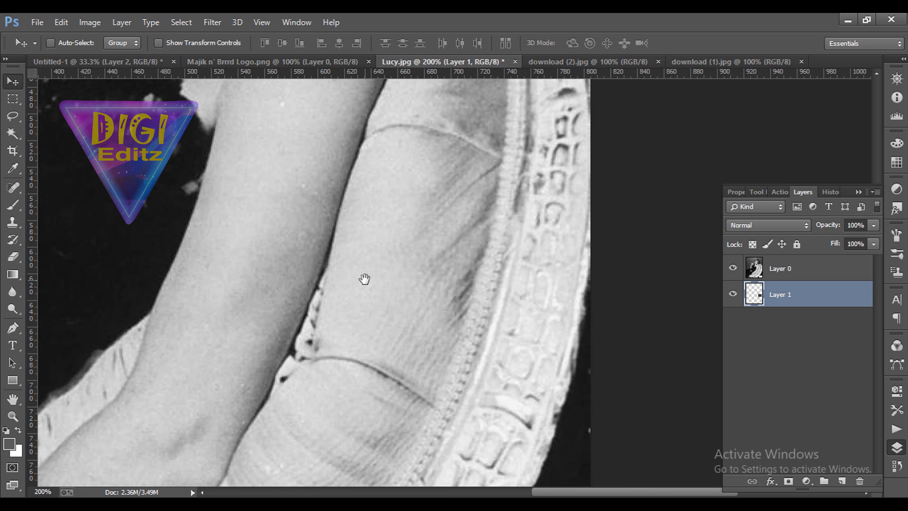
{"action": "left_click_drag", "start_coordinate": [286, 209], "coordinate": [544, 423]}
{"action": "key", "text": "space"}
{"action": "left_click_drag", "start_coordinate": [552, 468], "coordinate": [532, 253]}
- Merge Layer 0 and Layer 1 into a single layer
{"action": "left_click", "coordinate": [791, 269], "text": "shift"}
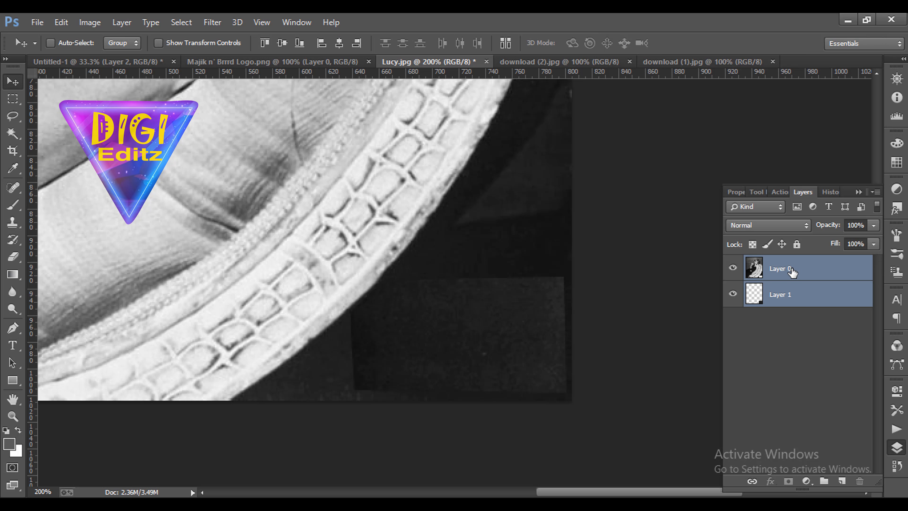
{"action": "key", "text": "ctrl+e"}
{"action": "key", "text": "ctrl+z"}
{"action": "right_click", "coordinate": [786, 272]}
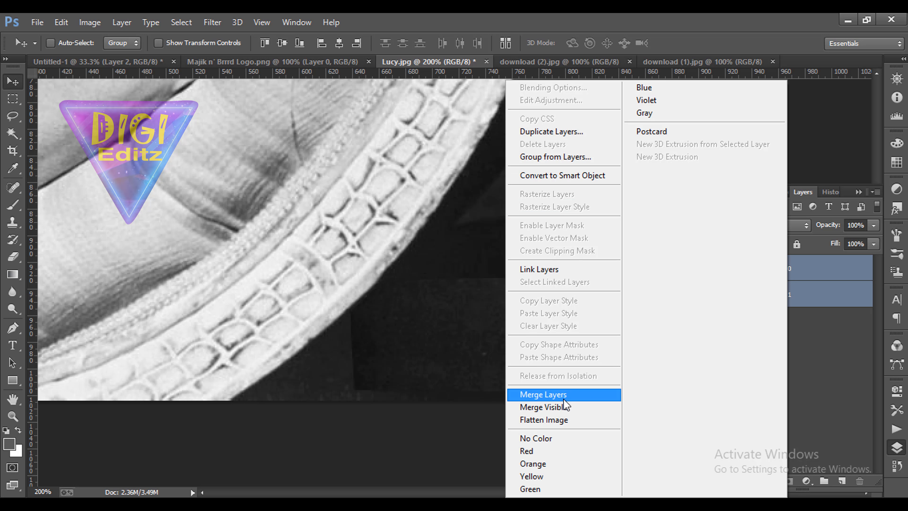
{"action": "left_click", "coordinate": [563, 397]}
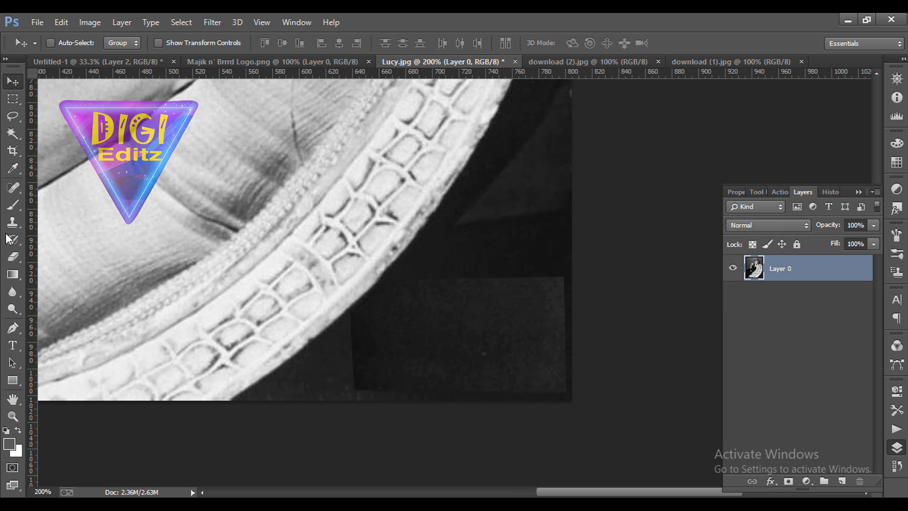
- Set the Clone Stamp brush to 45 px and clone backdrop over the left and bottom edges of the dark patch
{"action": "left_click", "coordinate": [13, 222]}
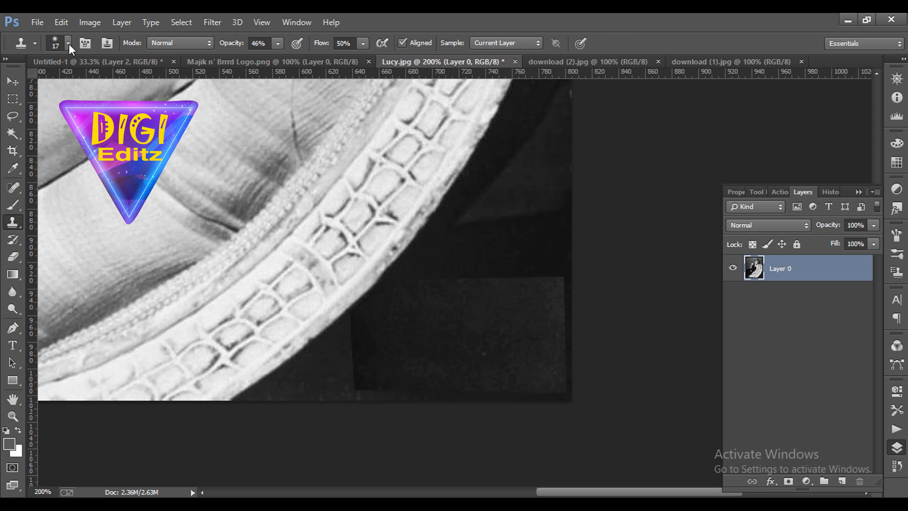
{"action": "left_click", "coordinate": [68, 44]}
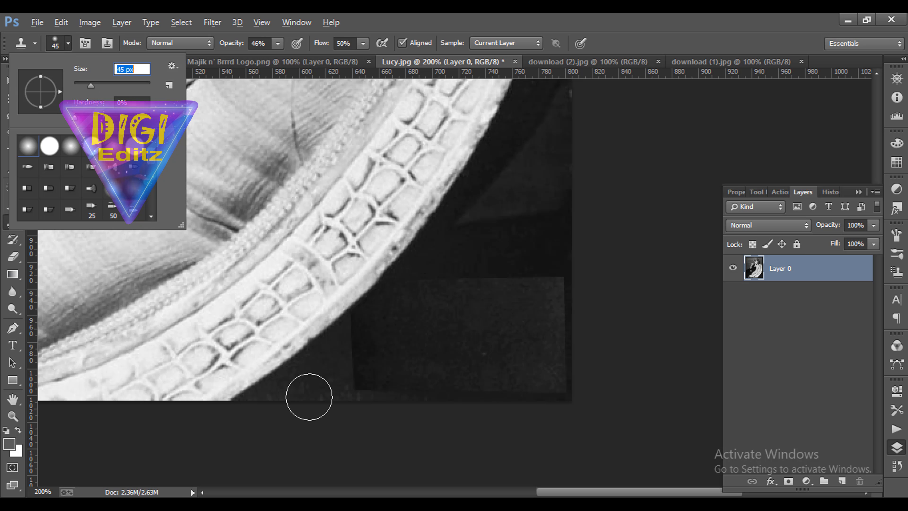
{"action": "key", "text": "Return"}
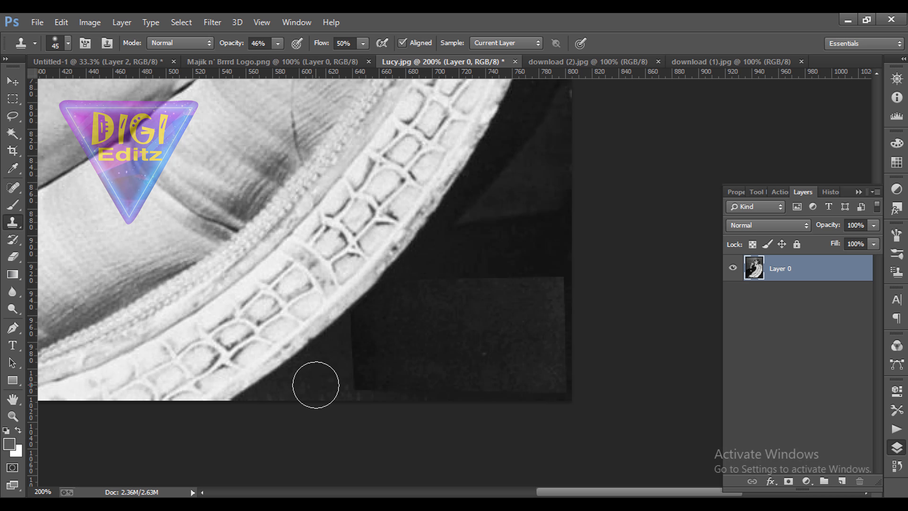
{"action": "mouse_move", "coordinate": [348, 384]}
{"action": "left_mouse_down"}
{"action": "mouse_move", "coordinate": [358, 385]}
{"action": "mouse_move", "coordinate": [358, 375]}
{"action": "left_mouse_up"}
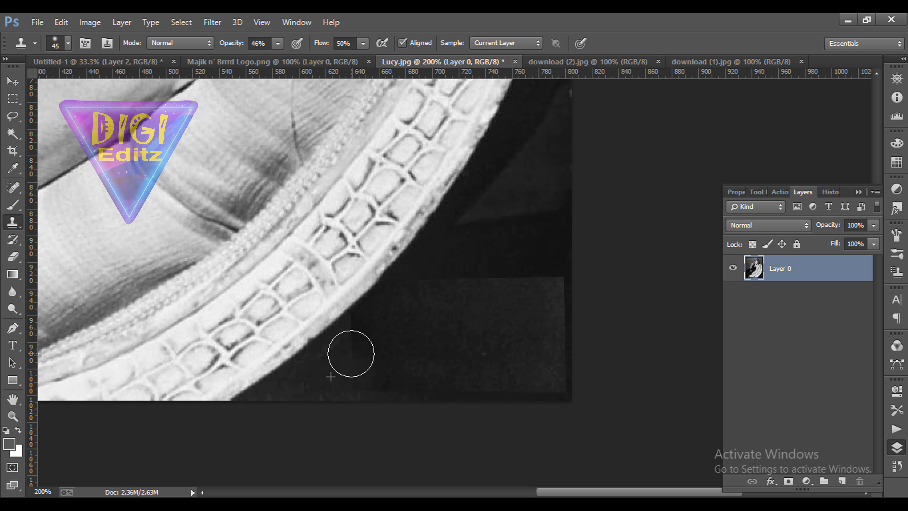
{"action": "mouse_move", "coordinate": [346, 387]}
{"action": "left_mouse_down"}
{"action": "mouse_move", "coordinate": [509, 393]}
{"action": "mouse_move", "coordinate": [487, 387]}
{"action": "left_mouse_up"}
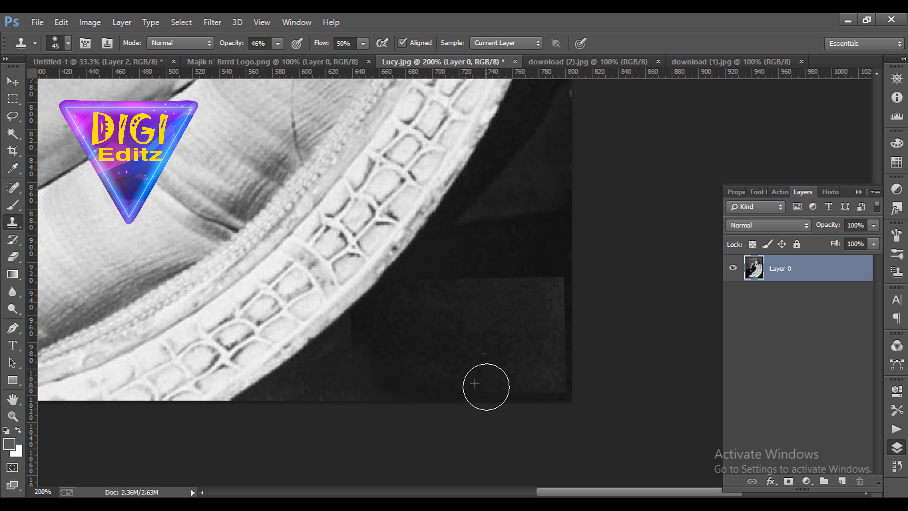
- Sample the backdrop above the patch and clone it over the patch's top and right edges
{"action": "left_click", "coordinate": [527, 250], "text": "alt"}
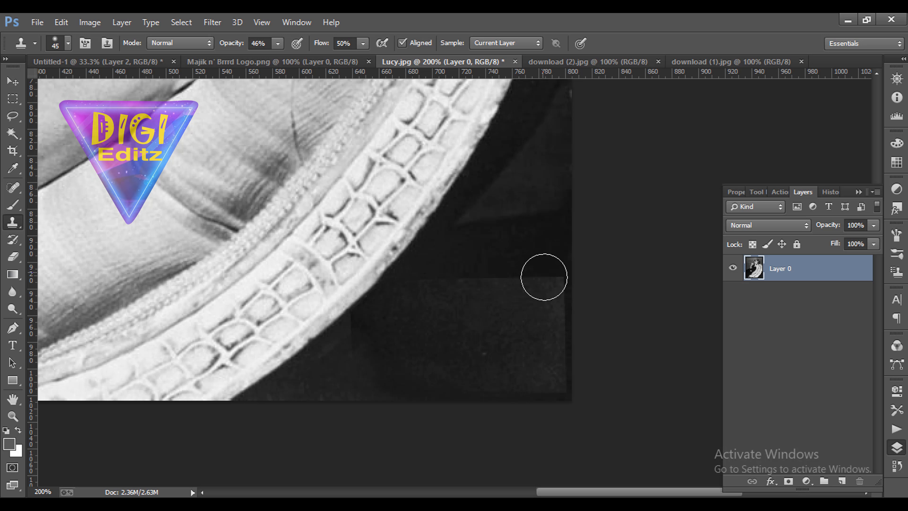
{"action": "mouse_move", "coordinate": [543, 275]}
{"action": "left_mouse_down"}
{"action": "mouse_move", "coordinate": [563, 291]}
{"action": "mouse_move", "coordinate": [559, 283]}
{"action": "mouse_move", "coordinate": [487, 282]}
{"action": "mouse_move", "coordinate": [482, 290]}
{"action": "mouse_move", "coordinate": [495, 293]}
{"action": "mouse_move", "coordinate": [511, 284]}
{"action": "mouse_move", "coordinate": [482, 340]}
{"action": "left_mouse_up"}
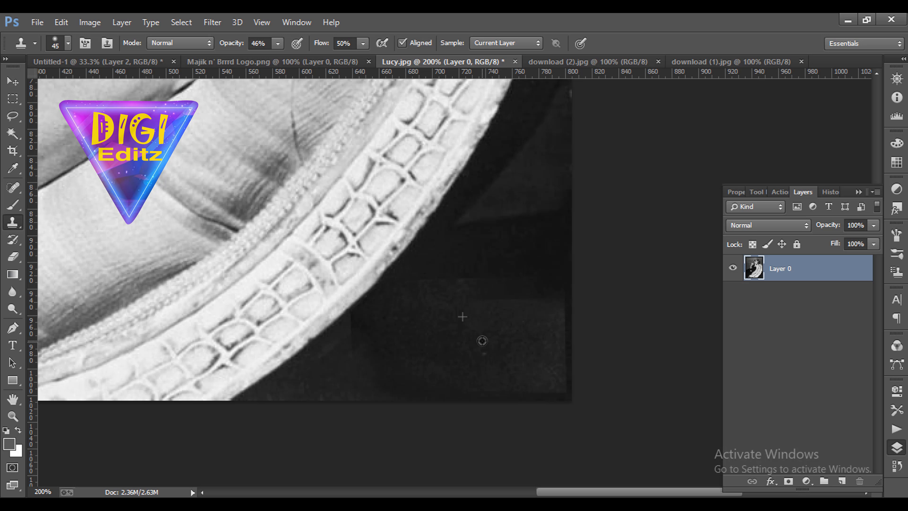
{"action": "left_click", "coordinate": [515, 255], "text": "alt"}
{"action": "mouse_move", "coordinate": [477, 275]}
{"action": "left_mouse_down"}
{"action": "mouse_move", "coordinate": [454, 278]}
{"action": "mouse_move", "coordinate": [475, 280]}
{"action": "left_mouse_up"}
{"action": "mouse_move", "coordinate": [512, 303]}
{"action": "left_mouse_down"}
{"action": "mouse_move", "coordinate": [560, 297]}
{"action": "mouse_move", "coordinate": [525, 293]}
{"action": "mouse_move", "coordinate": [556, 329]}
{"action": "mouse_move", "coordinate": [554, 370]}
{"action": "mouse_move", "coordinate": [545, 373]}
{"action": "mouse_move", "coordinate": [552, 383]}
{"action": "mouse_move", "coordinate": [557, 360]}
{"action": "left_mouse_up"}
{"action": "left_click", "coordinate": [495, 290], "text": "alt"}
{"action": "left_click", "coordinate": [538, 295], "text": "alt"}
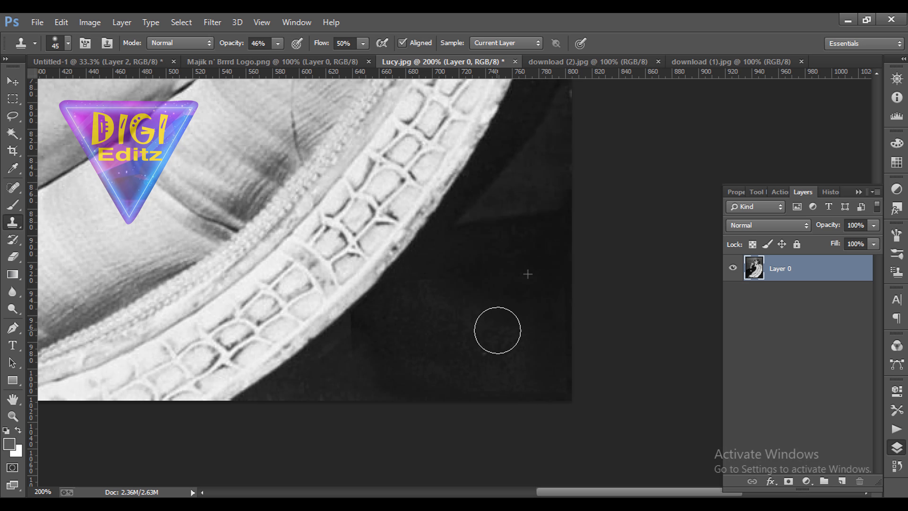
- Clone dark backdrop across the patch's interior and the remaining seams down to the lower edge of the textured sleeve
{"action": "mouse_move", "coordinate": [497, 329]}
{"action": "left_mouse_down"}
{"action": "mouse_move", "coordinate": [489, 333]}
{"action": "mouse_move", "coordinate": [522, 364]}
{"action": "left_mouse_up"}
{"action": "mouse_move", "coordinate": [454, 291]}
{"action": "left_mouse_down"}
{"action": "mouse_move", "coordinate": [441, 307]}
{"action": "mouse_move", "coordinate": [432, 303]}
{"action": "mouse_move", "coordinate": [446, 285]}
{"action": "mouse_move", "coordinate": [454, 335]}
{"action": "left_mouse_up"}
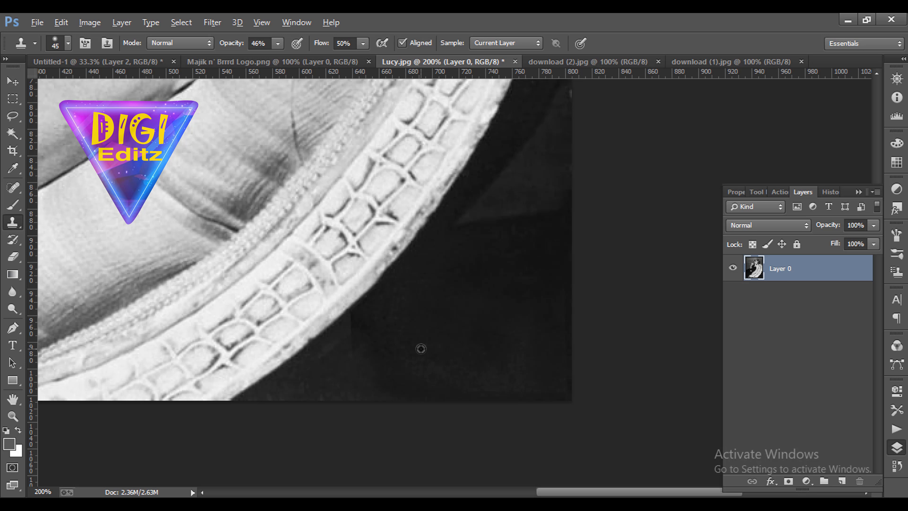
{"action": "mouse_move", "coordinate": [372, 371]}
{"action": "left_mouse_down"}
{"action": "mouse_move", "coordinate": [391, 353]}
{"action": "mouse_move", "coordinate": [340, 356]}
{"action": "left_mouse_up"}
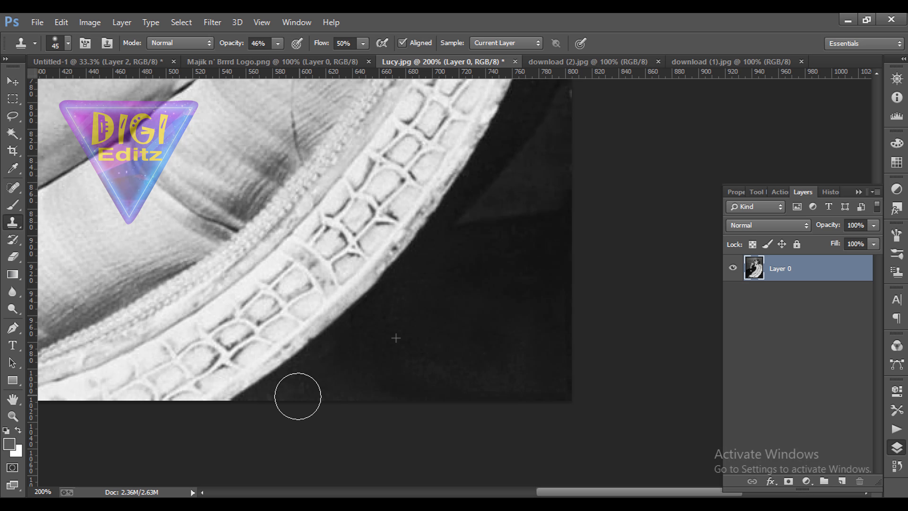
{"action": "left_click_drag", "start_coordinate": [298, 396], "coordinate": [302, 398]}
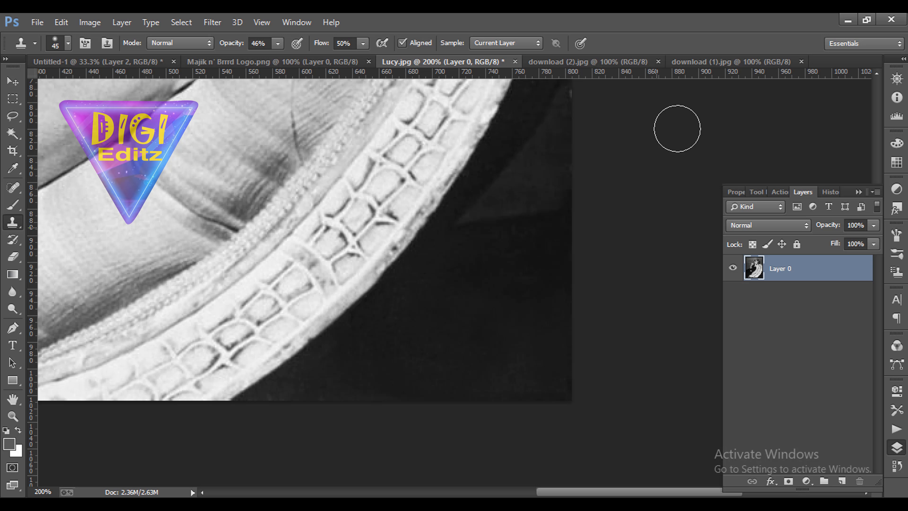
- Look over download (1).jpg and download (2).jpg, and examine the cigarette held in the raised hand in Lucy.jpg
{"action": "scroll", "coordinate": [693, 93], "scroll_direction": "up", "scroll_amount": 1}
{"action": "left_click", "coordinate": [703, 63]}
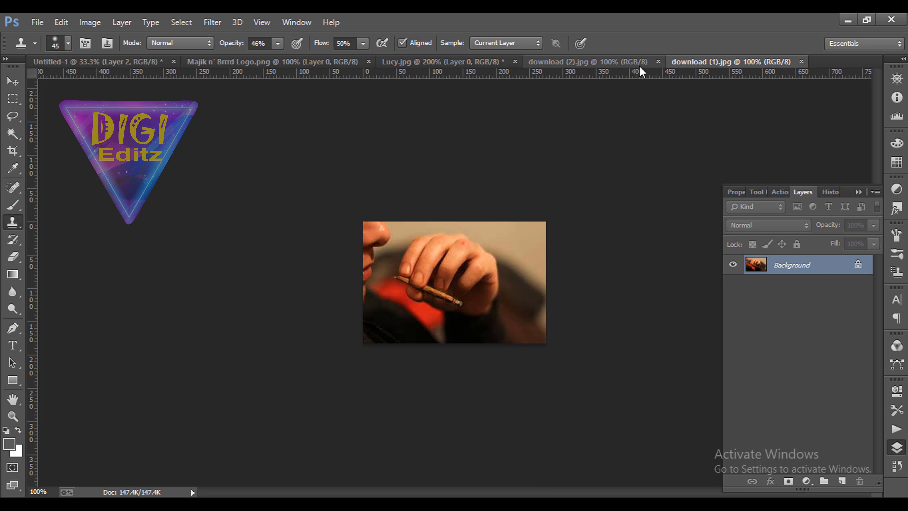
{"action": "left_click", "coordinate": [624, 65]}
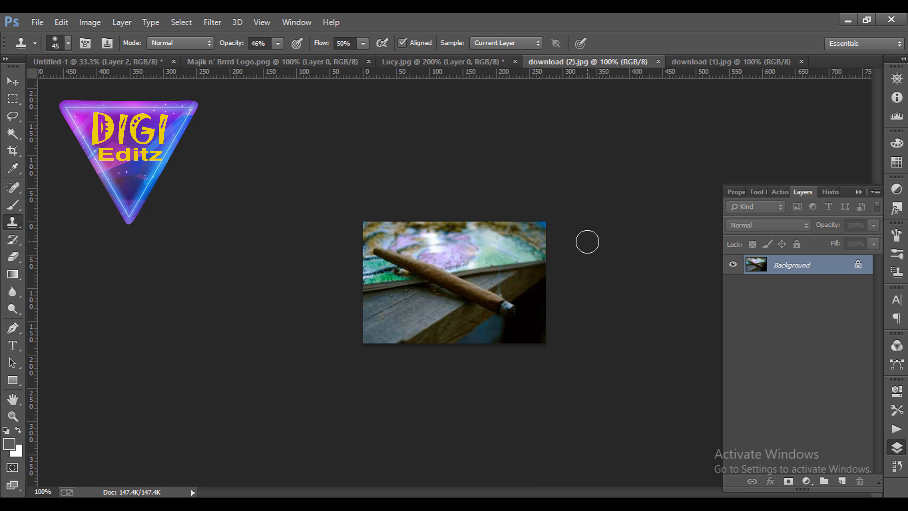
{"action": "left_click", "coordinate": [413, 67]}
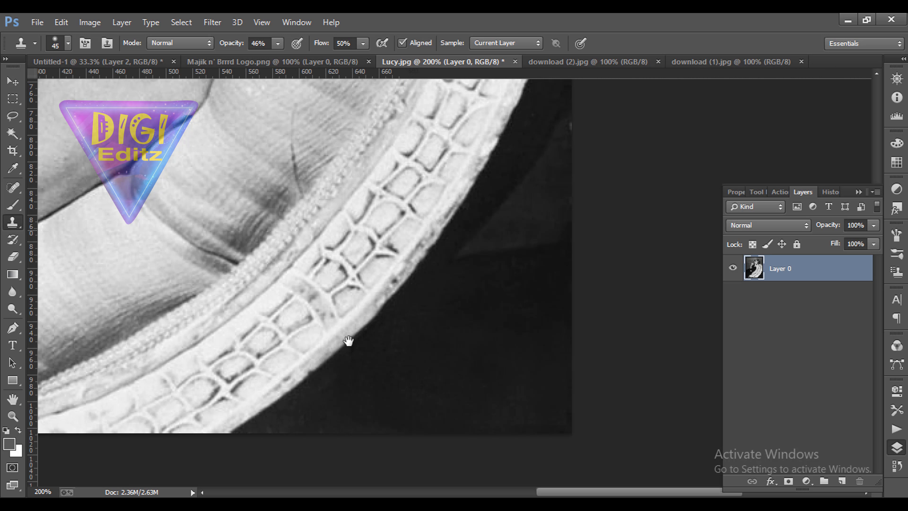
{"action": "mouse_move", "coordinate": [349, 344]}
{"action": "left_mouse_down"}
{"action": "mouse_move", "coordinate": [269, 223]}
{"action": "mouse_move", "coordinate": [257, 182]}
{"action": "mouse_move", "coordinate": [336, 357]}
{"action": "left_mouse_up"}
{"action": "key", "text": "ctrl+r"}
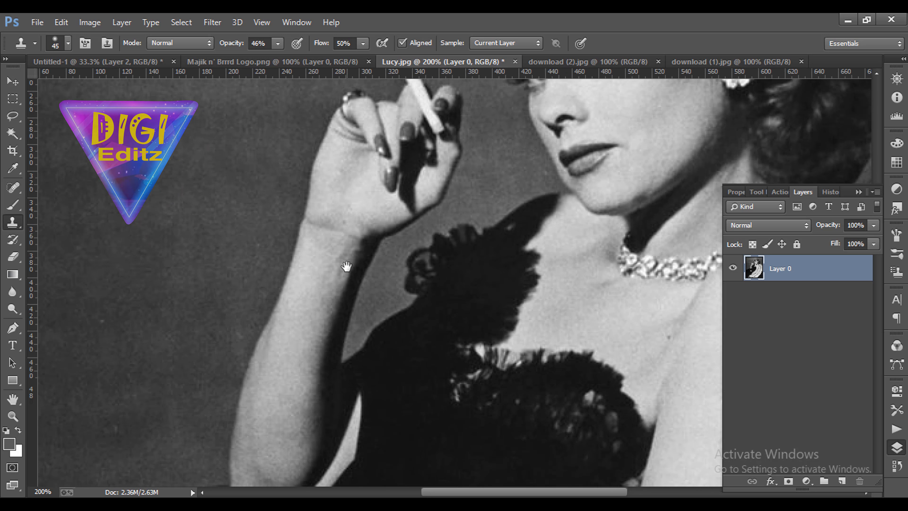
{"action": "left_click_drag", "start_coordinate": [349, 264], "coordinate": [266, 321]}
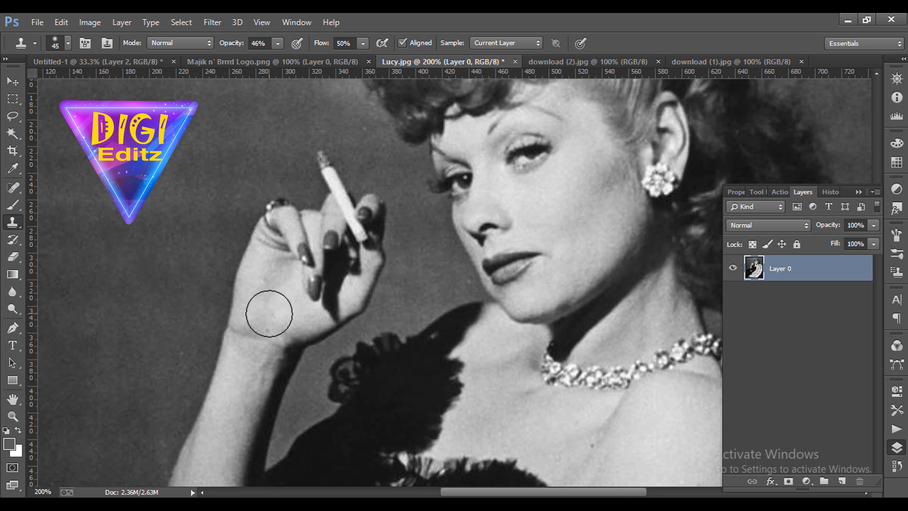
{"action": "left_click", "coordinate": [269, 314]}
{"action": "key", "text": "ctrl+z"}
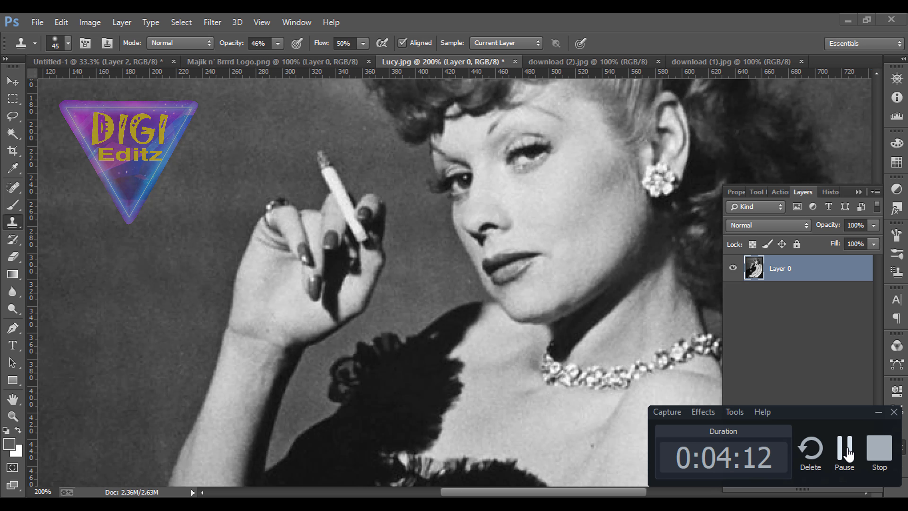
{"action": "left_click", "coordinate": [846, 454]}
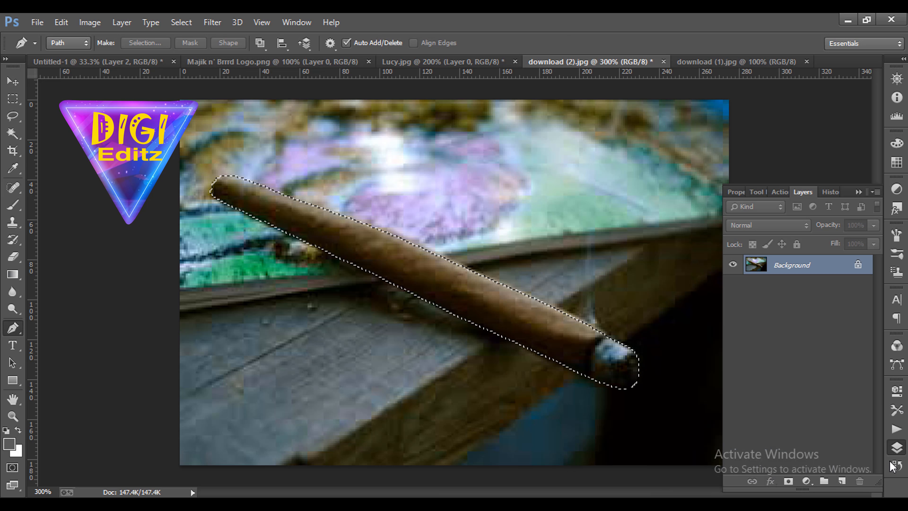
- Step back to an earlier anchor point state of the cigar outline in download (2).jpg and convert the path into a selection
{"action": "left_click", "coordinate": [897, 465]}
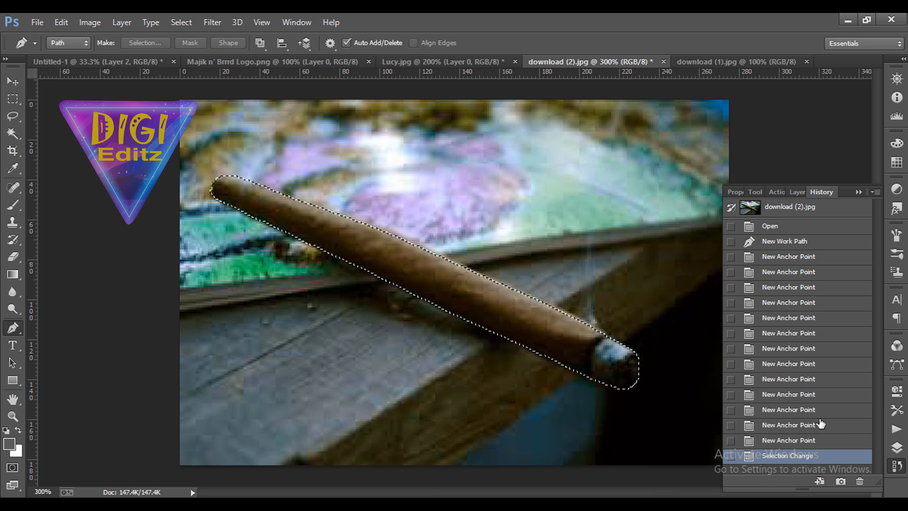
{"action": "left_click", "coordinate": [821, 423]}
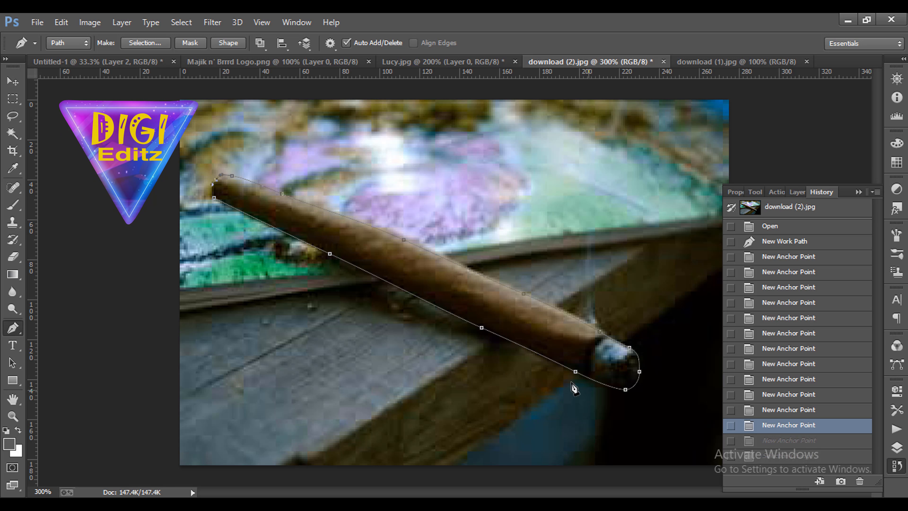
{"action": "left_click", "coordinate": [897, 447]}
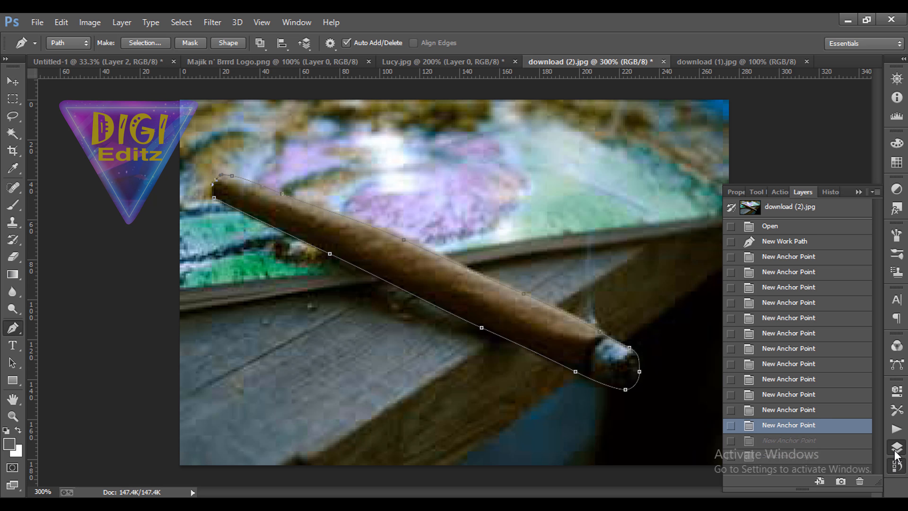
{"action": "key", "text": "ctrl+Return"}
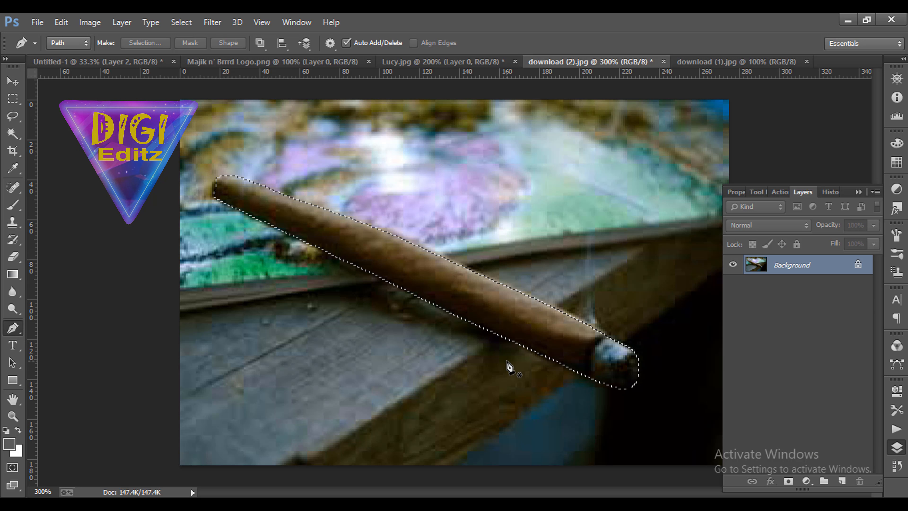
- Paste a copy of the selected cigar into Lucy.jpg as a new layer above Layer 0
{"action": "left_click", "coordinate": [397, 67]}
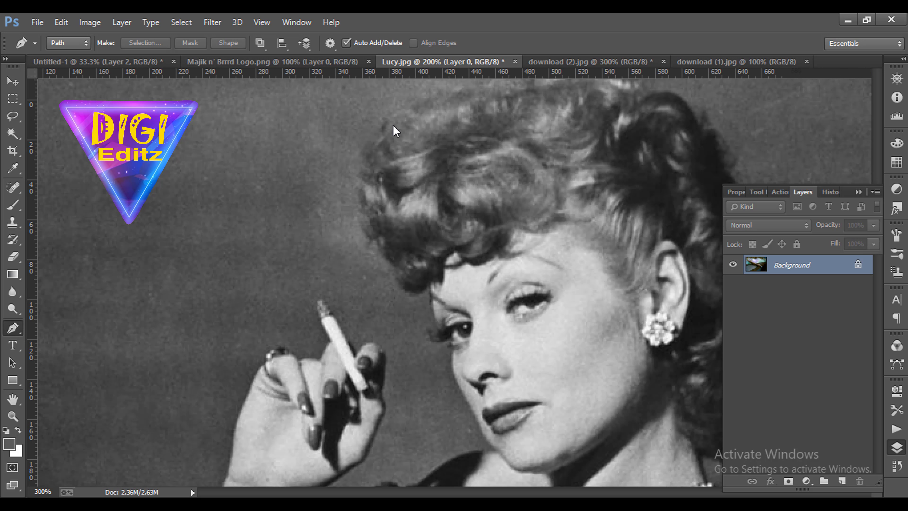
{"action": "key", "text": "v"}
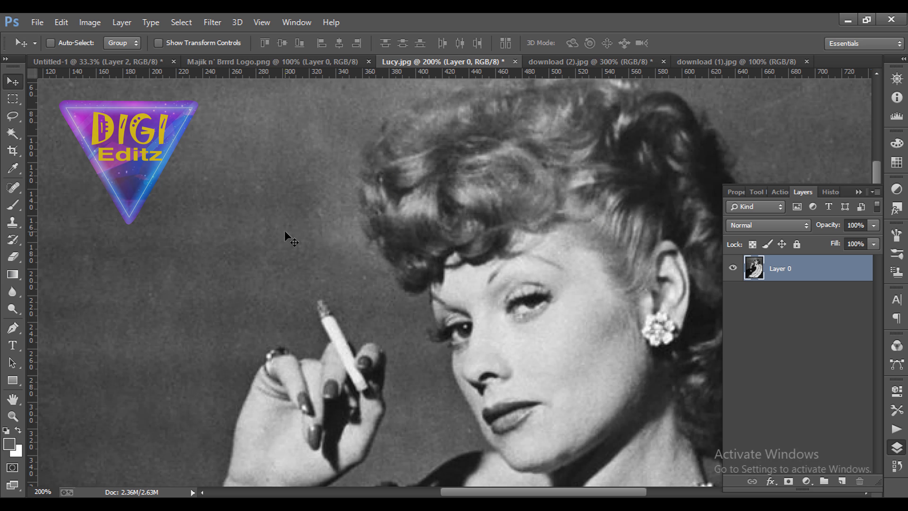
{"action": "key", "text": "ctrl+v"}
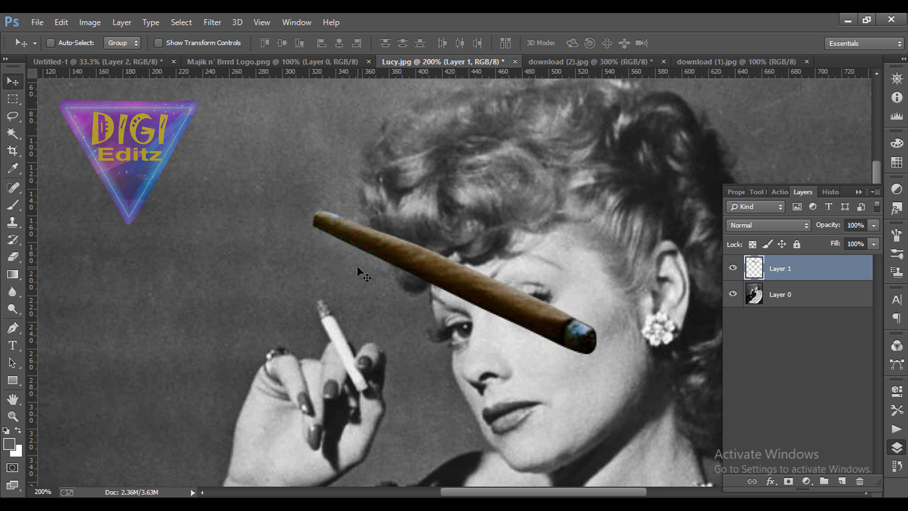
- Transform the pasted cigar to about -138° rotation and 59% scale, and position it over the cigarette in the raised hand
{"action": "key", "text": "ctrl+t"}
{"action": "left_click_drag", "start_coordinate": [534, 407], "coordinate": [462, 218]}
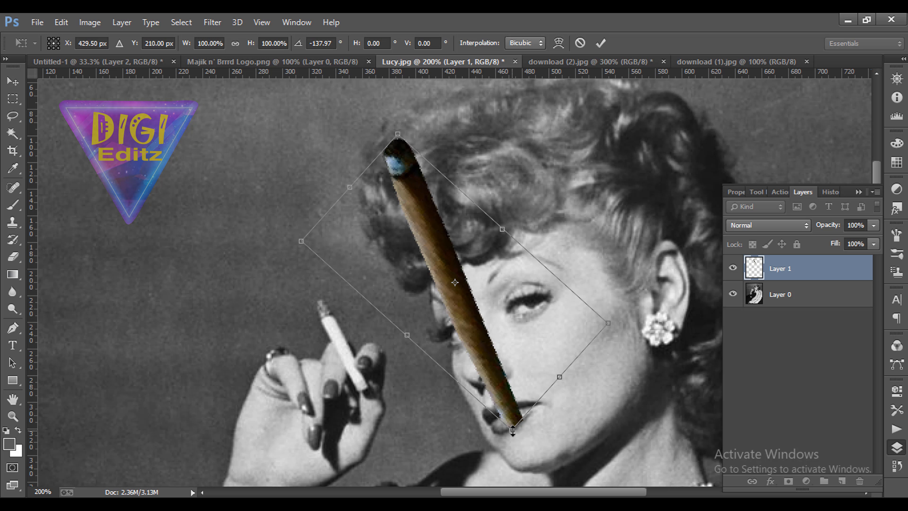
{"action": "left_click_drag", "start_coordinate": [512, 429], "coordinate": [481, 373]}
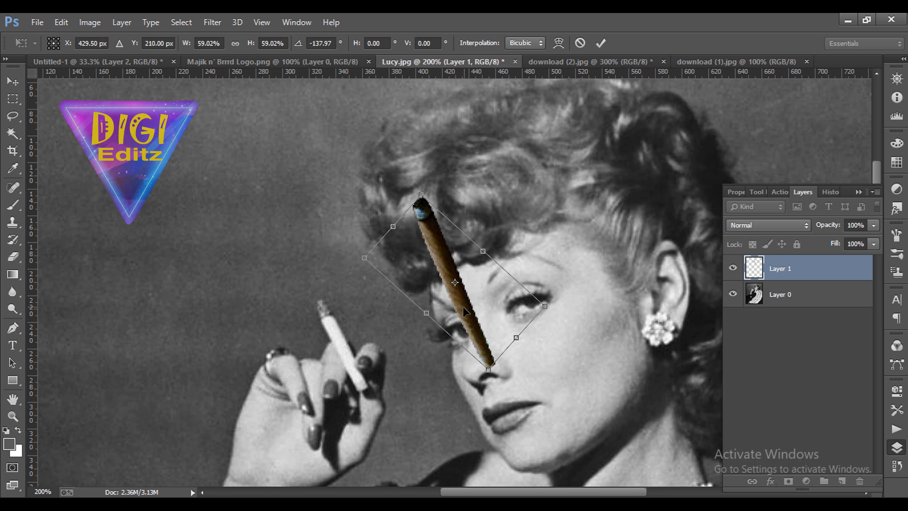
{"action": "key", "text": "Return"}
{"action": "left_click_drag", "start_coordinate": [462, 307], "coordinate": [355, 382]}
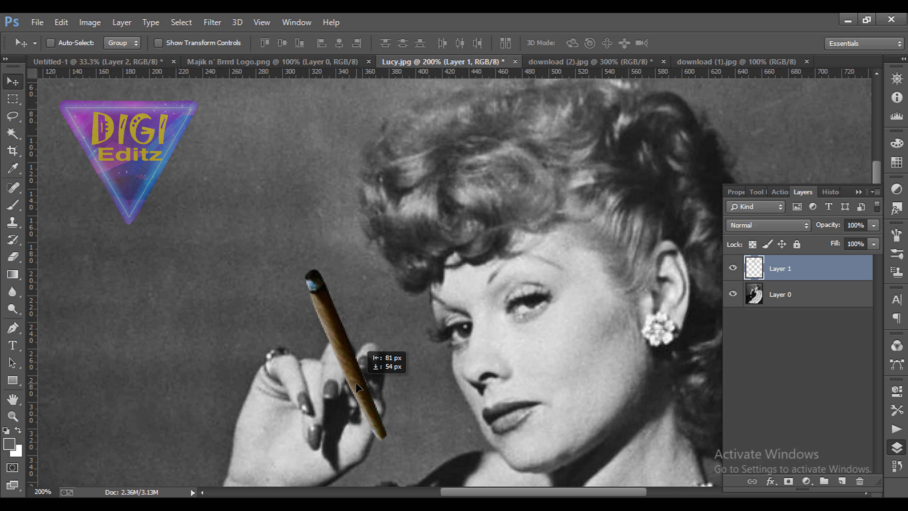
{"action": "left_click_drag", "start_coordinate": [383, 375], "coordinate": [368, 394]}
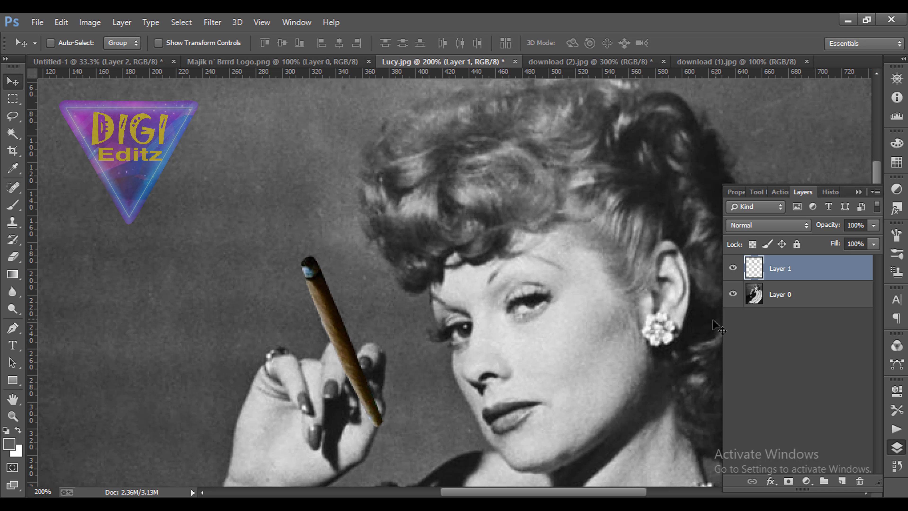
- Duplicate Layer 0, keeping the copy beneath the cigar layer
{"action": "left_click", "coordinate": [776, 294]}
{"action": "right_click", "coordinate": [774, 294]}
{"action": "left_click", "coordinate": [541, 131]}
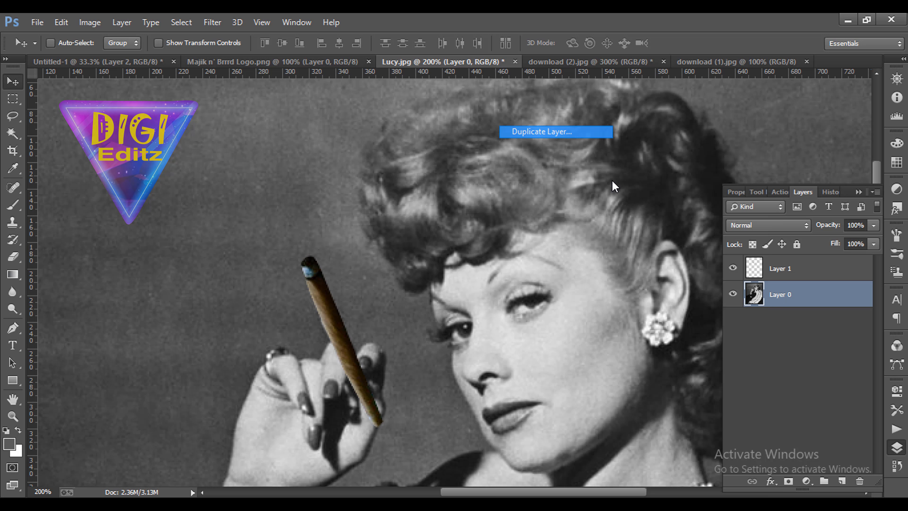
{"action": "left_click", "coordinate": [573, 178]}
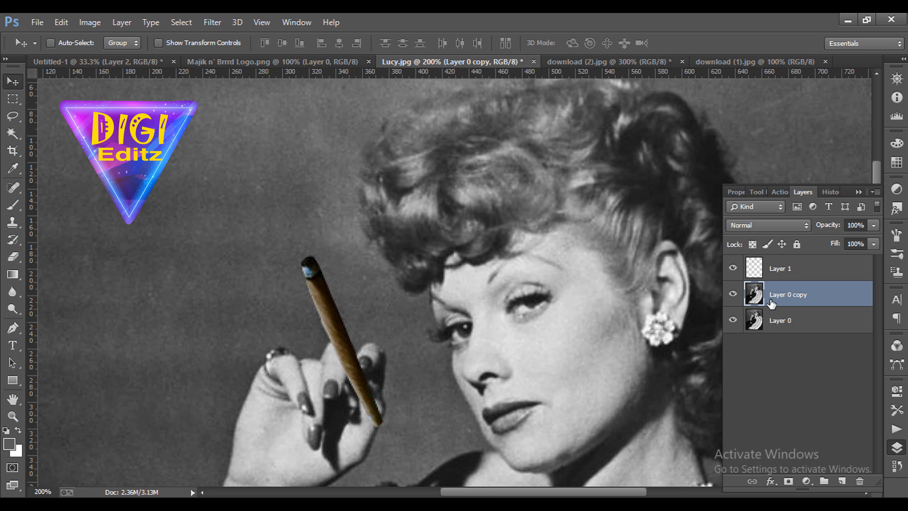
- Hide the cigar on Layer 1 to expose the original cigarette, and activate the Pen tool on the Layer 0 copy
{"action": "key", "text": "ctrl+plus"}
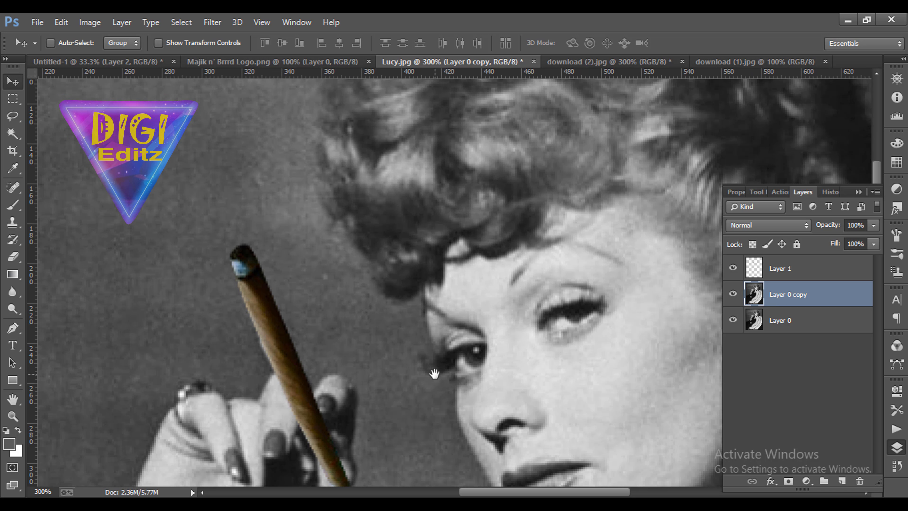
{"action": "left_click_drag", "start_coordinate": [432, 374], "coordinate": [483, 301]}
{"action": "left_click_drag", "start_coordinate": [358, 345], "coordinate": [346, 359]}
{"action": "key", "text": "ctrl+z"}
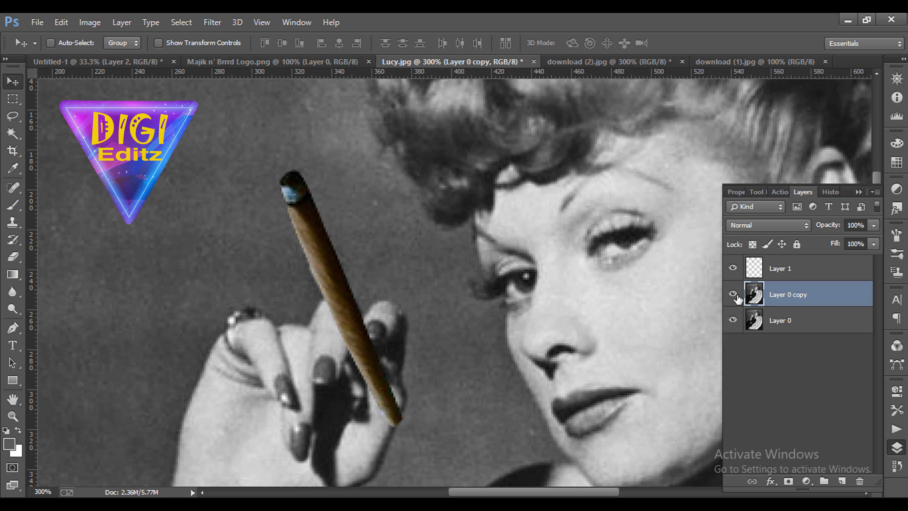
{"action": "left_click", "coordinate": [733, 268]}
{"action": "key", "text": "ctrl+plus"}
{"action": "key", "text": "ctrl+plus"}
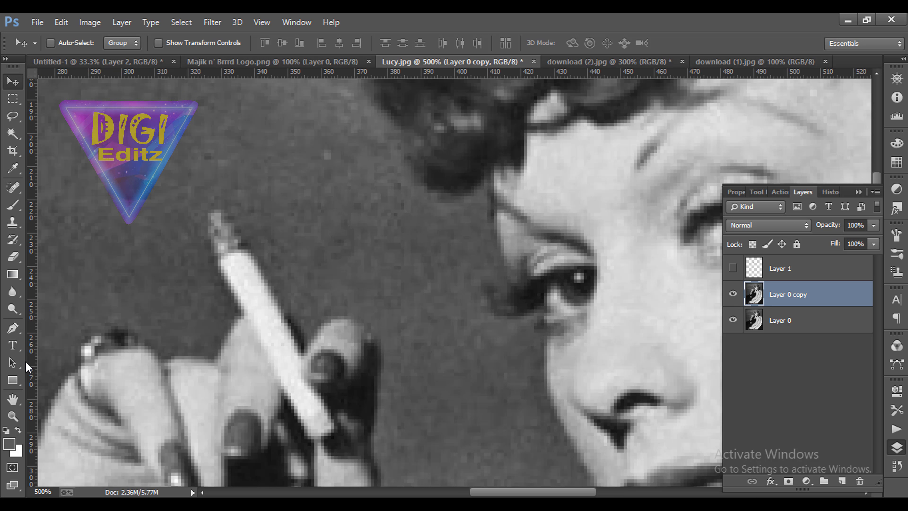
{"action": "left_click", "coordinate": [13, 327]}
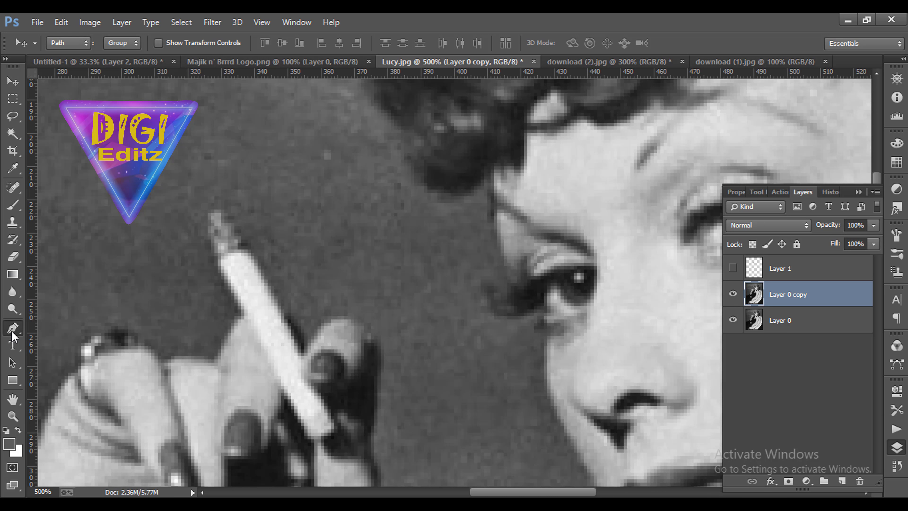
- Outline the fingertip beside the cigarette with the Pen tool, load it as a selection, and copy it from Layer 0 copy to a new layer
{"action": "left_click", "coordinate": [311, 342]}
{"action": "left_click_drag", "start_coordinate": [301, 365], "coordinate": [345, 306]}
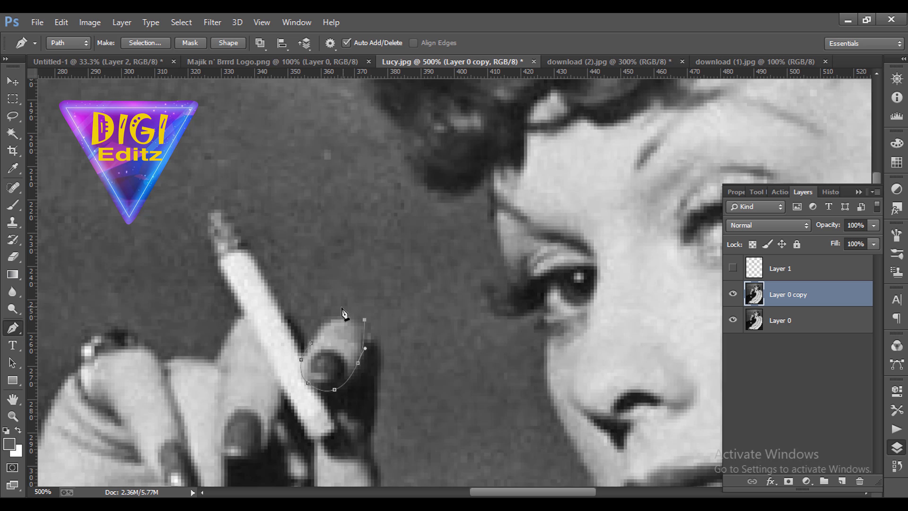
{"action": "left_click", "coordinate": [321, 317]}
{"action": "key", "text": "ctrl+Return"}
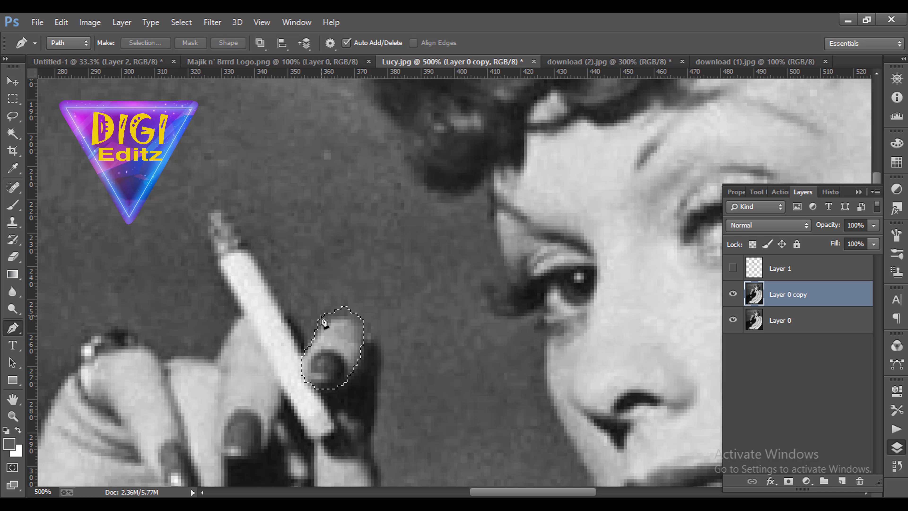
{"action": "key", "text": "ctrl+shift+alt+n"}
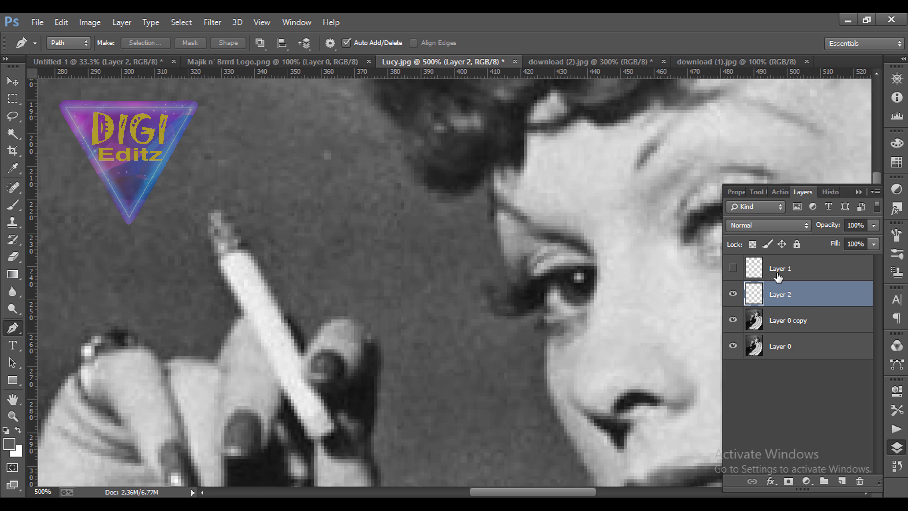
- Show the cigar on Layer 1 and place it beneath the copied fingertip on Layer 2
{"action": "left_click", "coordinate": [779, 272]}
{"action": "left_click", "coordinate": [733, 268]}
{"action": "left_click_drag", "start_coordinate": [781, 271], "coordinate": [778, 308]}
- On Layer 0 copy, trace a closed Pen path around the fingernail farthest from the cigar
{"action": "scroll", "coordinate": [403, 326], "scroll_direction": "down", "scroll_amount": 3}
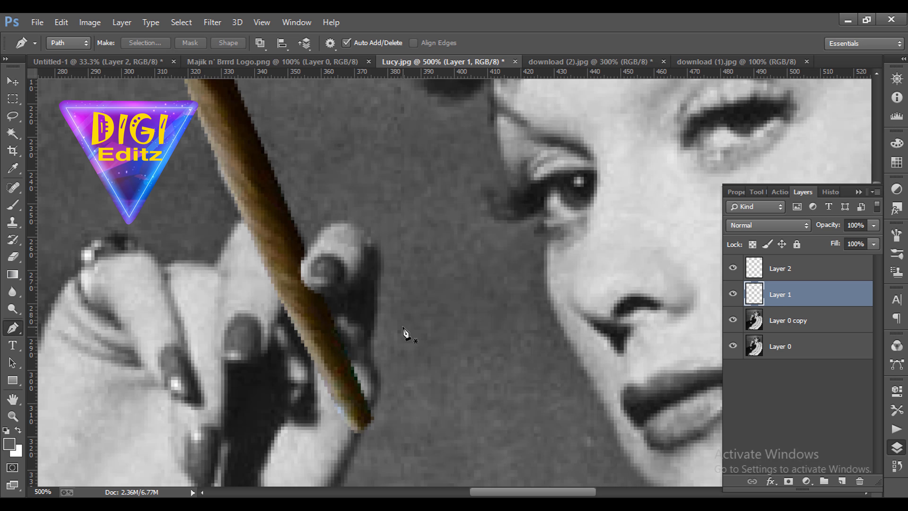
{"action": "scroll", "coordinate": [403, 327], "scroll_direction": "up", "scroll_amount": 2}
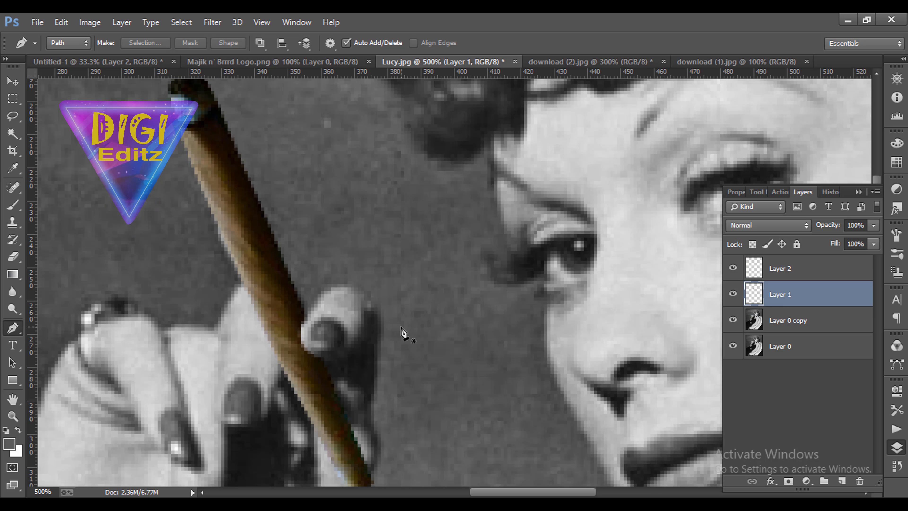
{"action": "scroll", "coordinate": [493, 371], "scroll_direction": "down", "scroll_amount": 2}
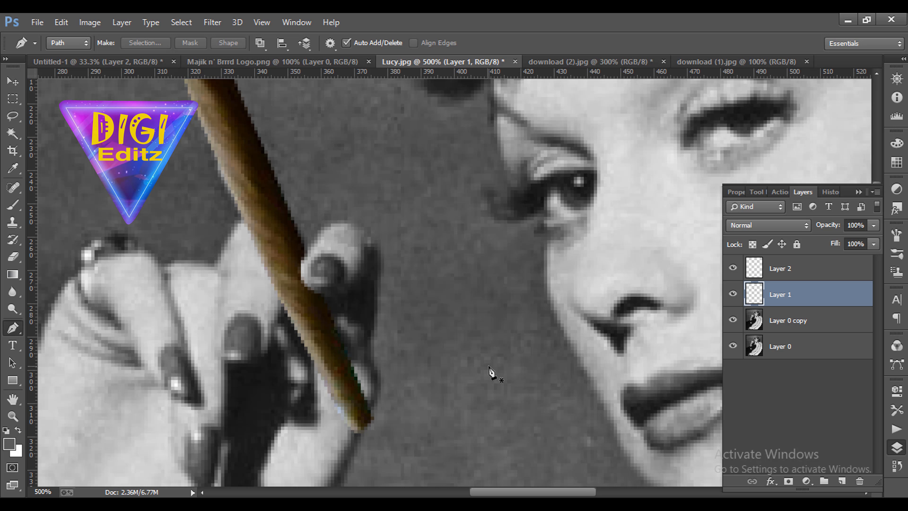
{"action": "scroll", "coordinate": [492, 372], "scroll_direction": "down", "scroll_amount": 3}
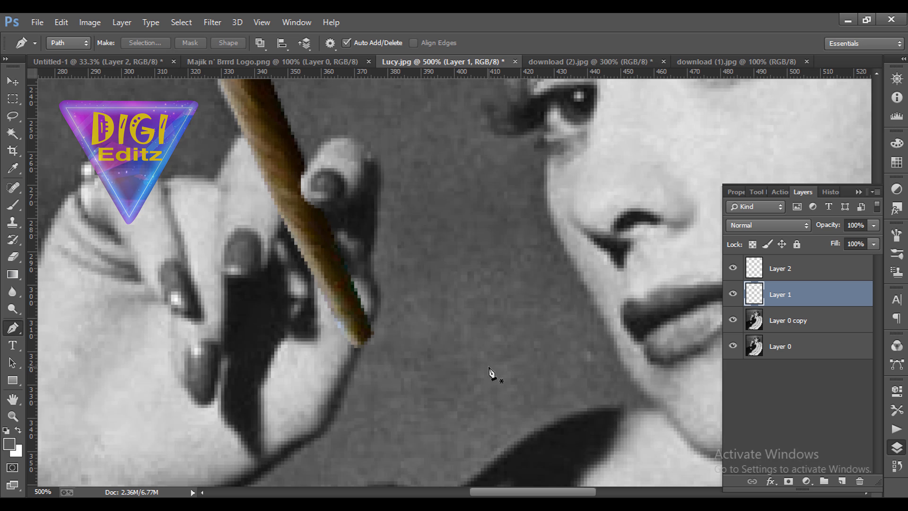
{"action": "scroll", "coordinate": [492, 372], "scroll_direction": "up", "scroll_amount": 1}
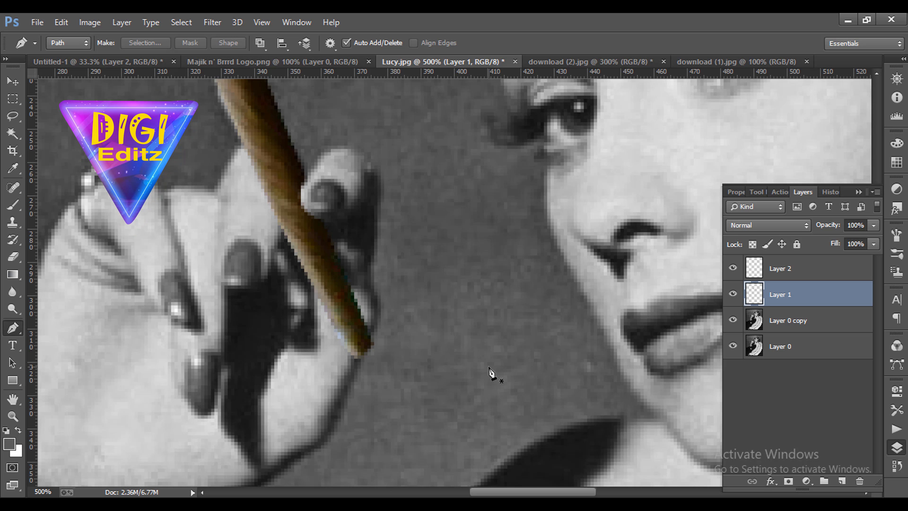
{"action": "left_click", "coordinate": [764, 328]}
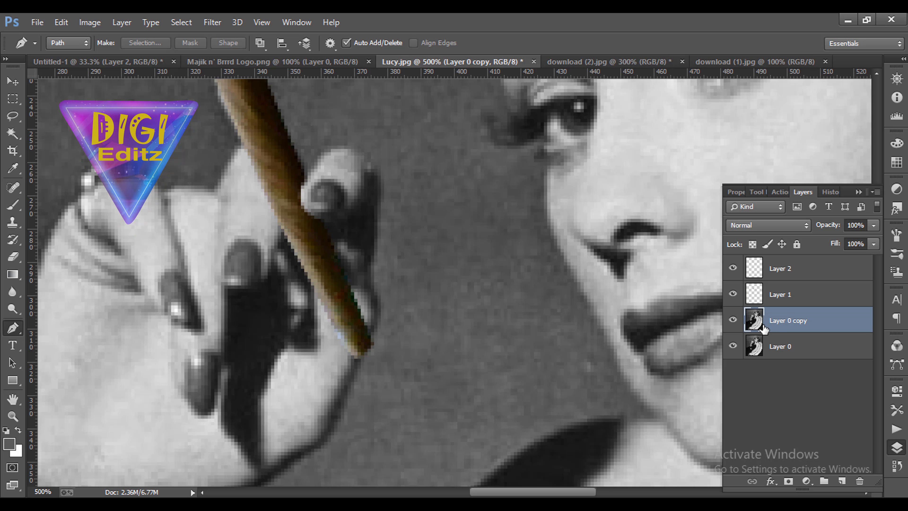
{"action": "key", "text": "ctrl+plus"}
{"action": "key", "text": "ctrl+plus"}
{"action": "left_click_drag", "start_coordinate": [227, 394], "coordinate": [400, 382]}
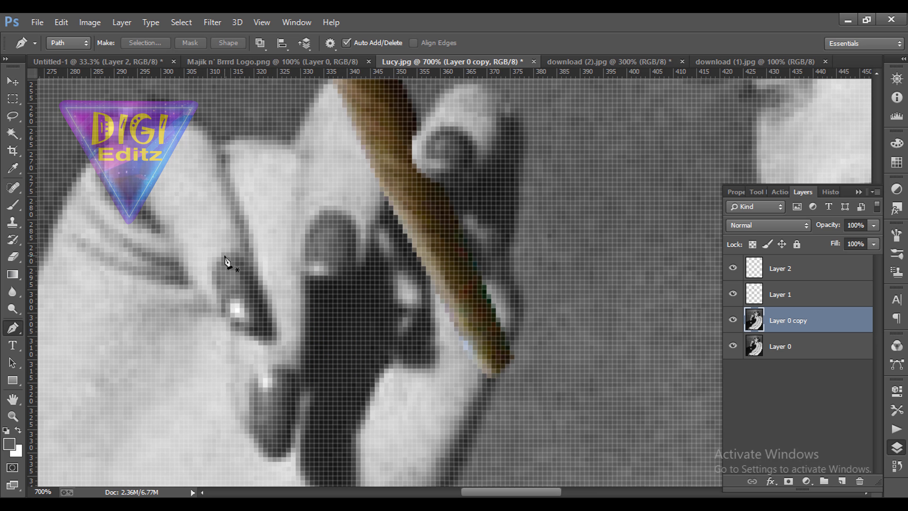
{"action": "left_click", "coordinate": [226, 257]}
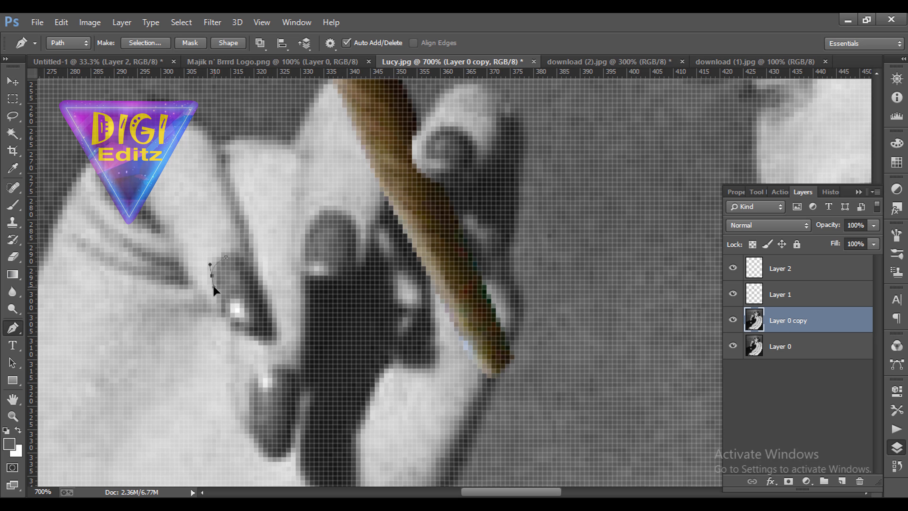
{"action": "left_click_drag", "start_coordinate": [214, 287], "coordinate": [218, 309]}
{"action": "left_click_drag", "start_coordinate": [236, 327], "coordinate": [237, 329]}
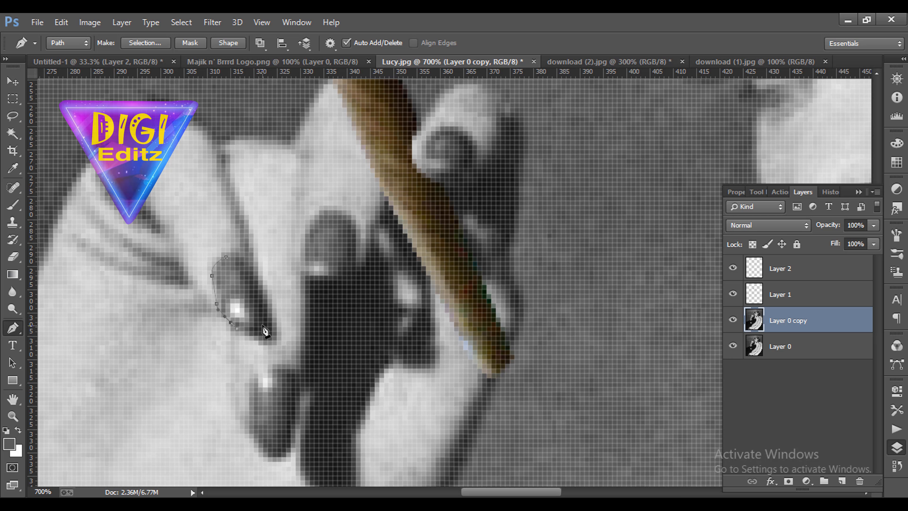
{"action": "left_click_drag", "start_coordinate": [263, 328], "coordinate": [235, 253]}
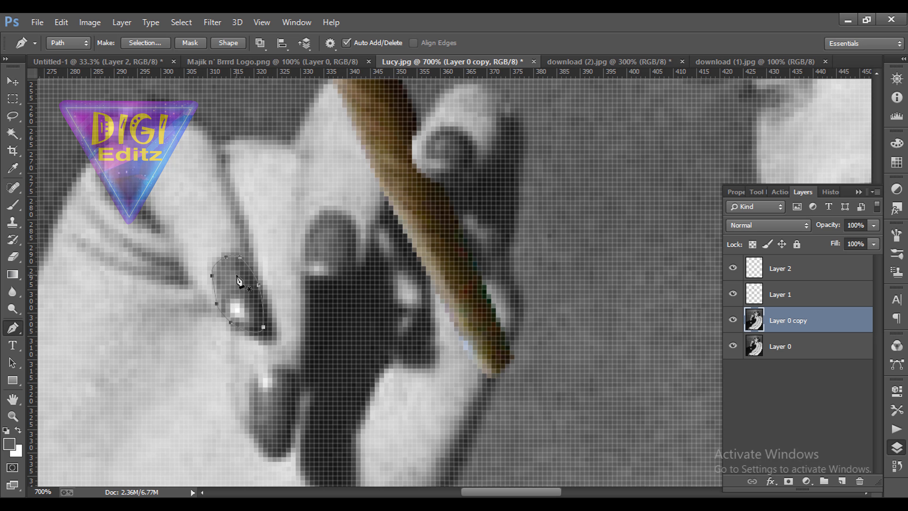
- Trace a closed Pen path around the lowest fingernail of the hand
{"action": "scroll", "coordinate": [282, 304], "scroll_direction": "down", "scroll_amount": 3}
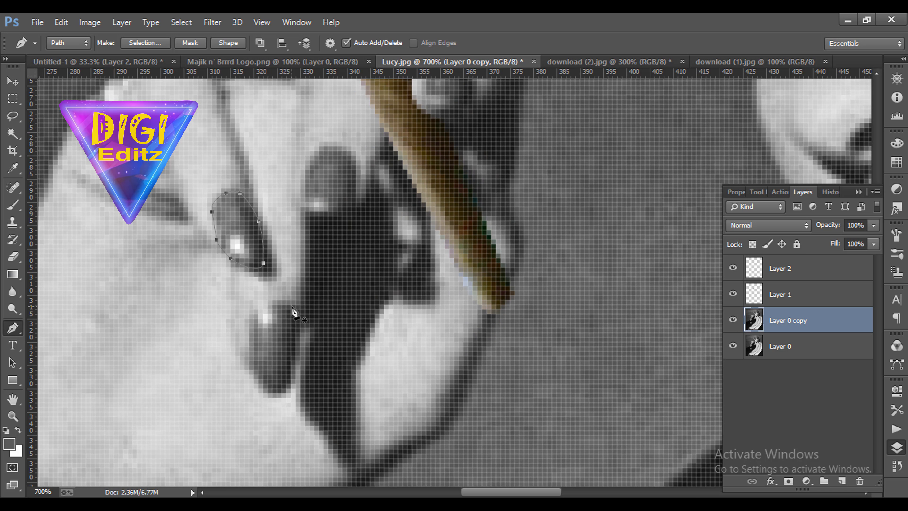
{"action": "left_click", "coordinate": [283, 302]}
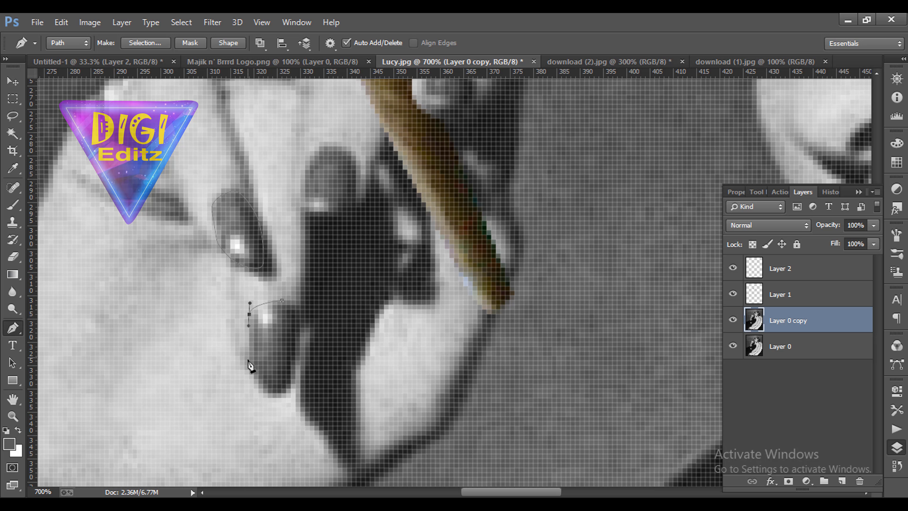
{"action": "left_click_drag", "start_coordinate": [249, 356], "coordinate": [264, 391]}
{"action": "left_click_drag", "start_coordinate": [295, 366], "coordinate": [295, 365]}
{"action": "left_click_drag", "start_coordinate": [300, 333], "coordinate": [301, 315]}
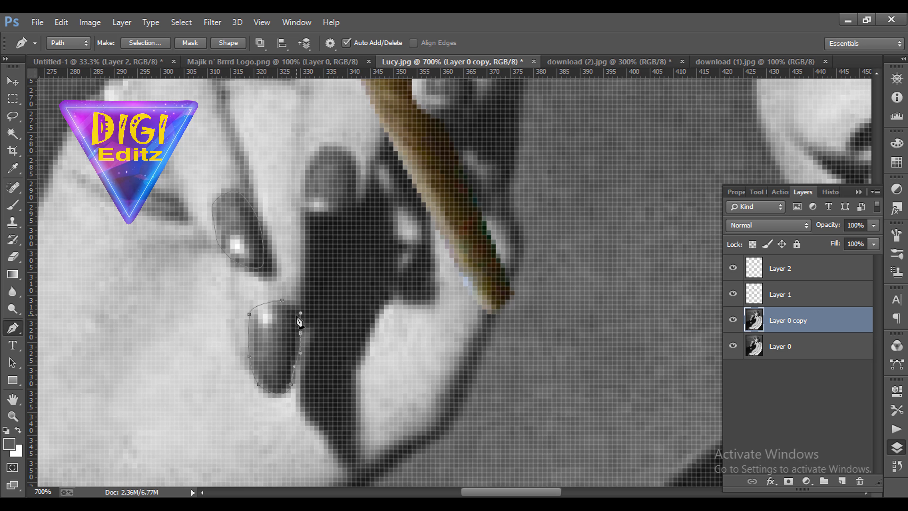
{"action": "key", "text": "ctrl+z"}
{"action": "left_click_drag", "start_coordinate": [296, 328], "coordinate": [289, 299]}
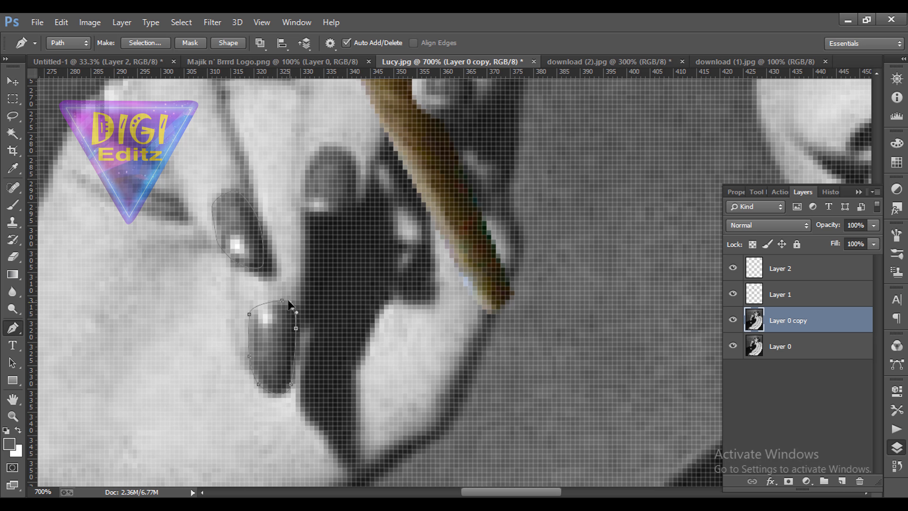
- Trace a closed Pen path around the middle fingernail just beside the cigar
{"action": "scroll", "coordinate": [375, 322], "scroll_direction": "up", "scroll_amount": 2}
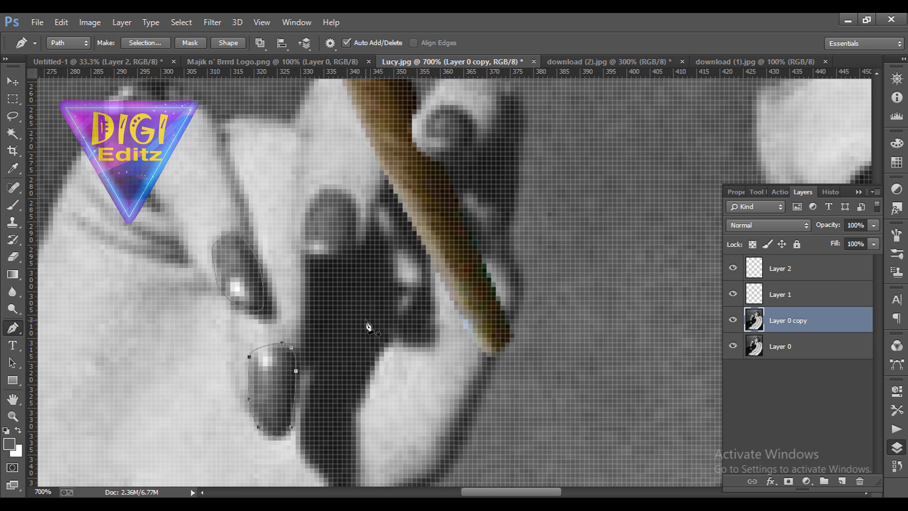
{"action": "left_click_drag", "start_coordinate": [324, 231], "coordinate": [335, 297]}
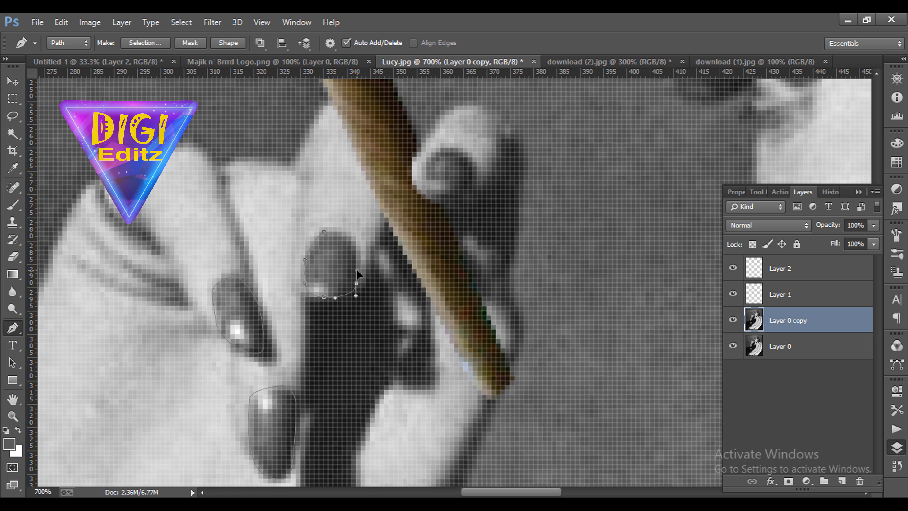
{"action": "left_click_drag", "start_coordinate": [353, 237], "coordinate": [350, 234]}
{"action": "left_click", "coordinate": [324, 233]}
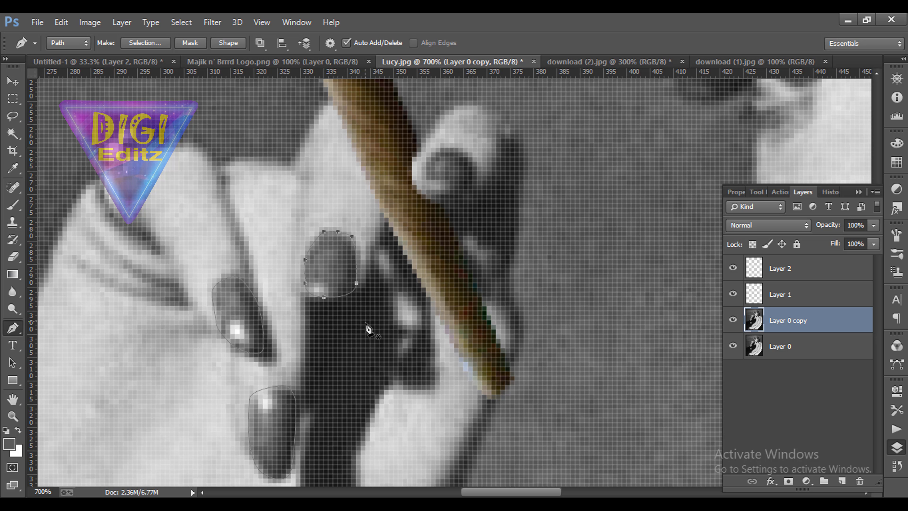
- Load the three fingernail paths as a selection and copy the nails from Layer 0 copy to a new layer
{"action": "scroll", "coordinate": [368, 329], "scroll_direction": "down", "scroll_amount": 1}
{"action": "key", "text": "ctrl+Return"}
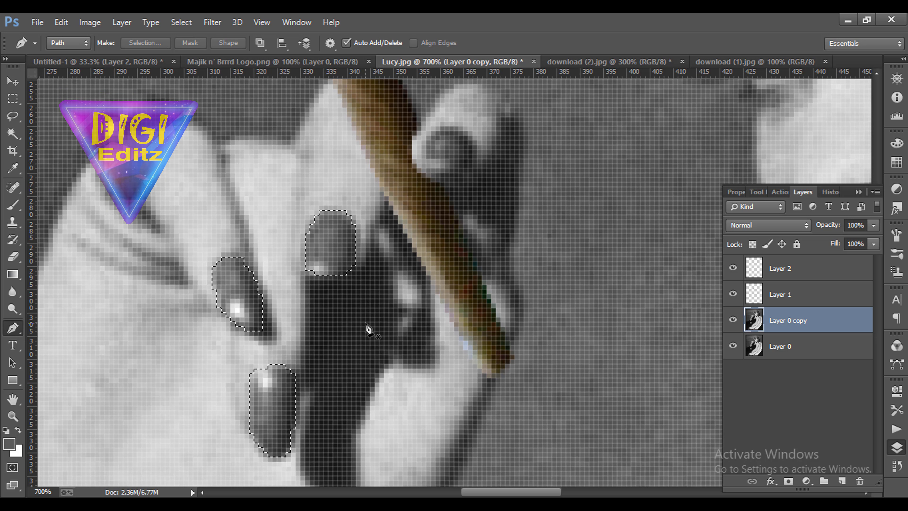
{"action": "key", "text": "ctrl+j"}
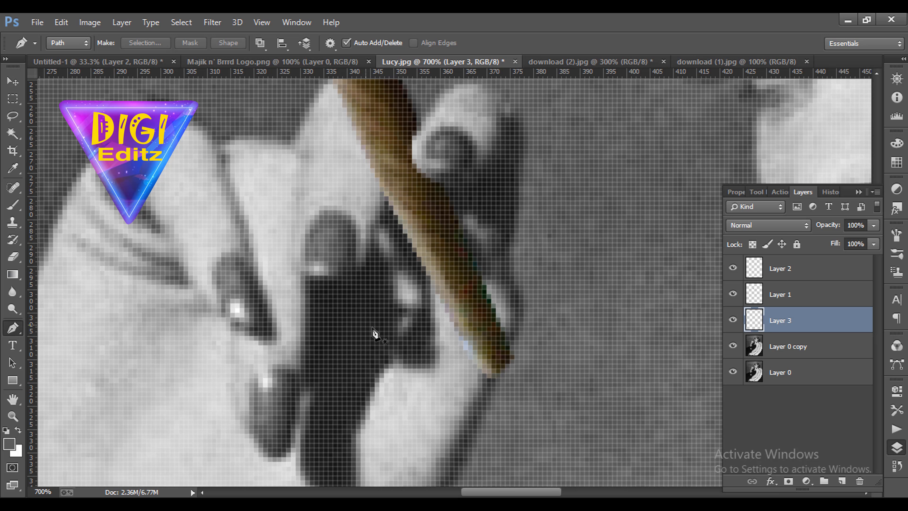
- Toggle the visibility of Layer 2 to check how the fingertip overlaps the cigar
{"action": "left_click", "coordinate": [733, 268]}
{"action": "left_click", "coordinate": [733, 268]}
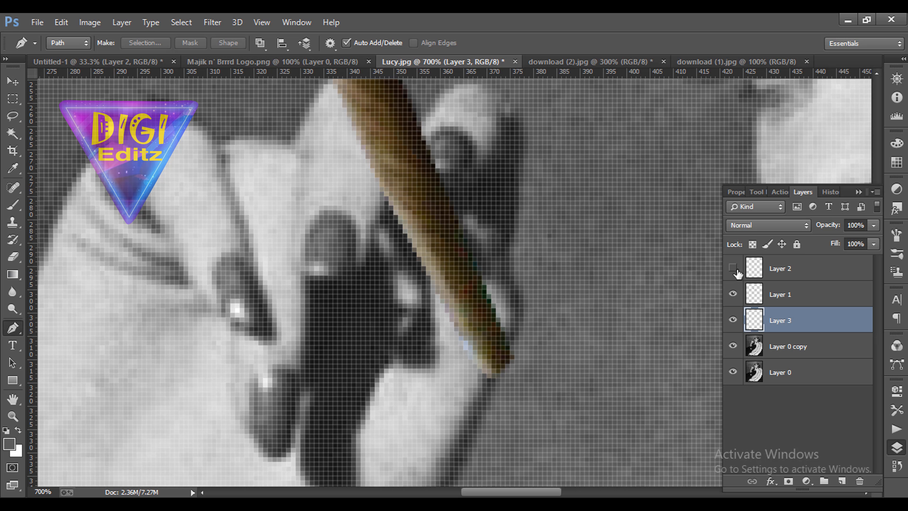
{"action": "left_click", "coordinate": [733, 268]}
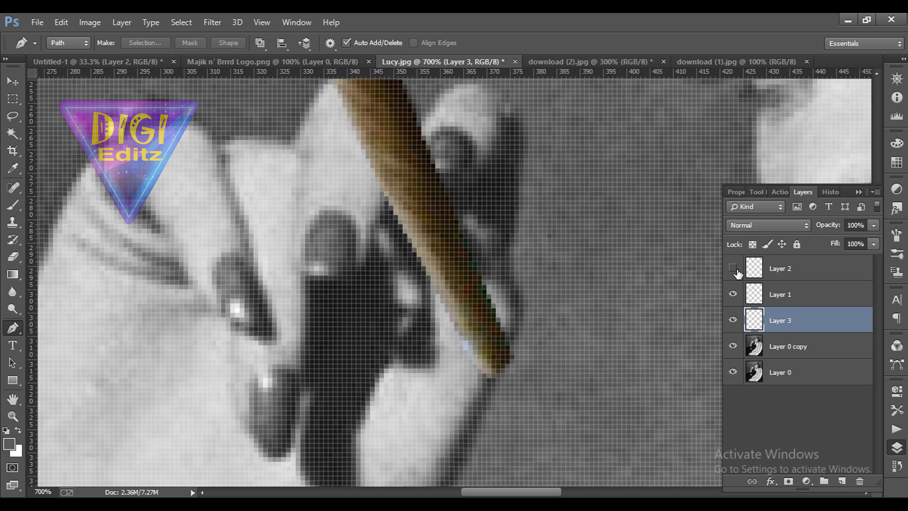
{"action": "left_click", "coordinate": [733, 268]}
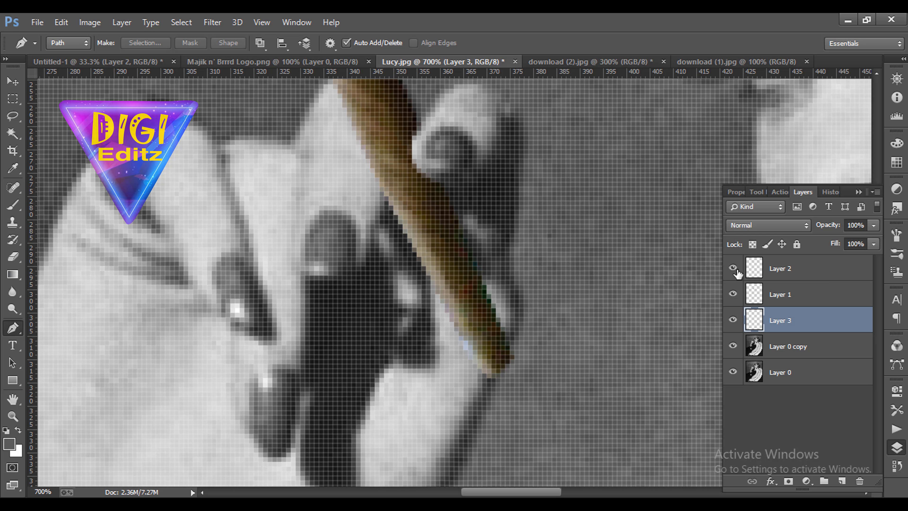
- Select Layer 2, inspect the cut-outs without the photo layers, and leave Layer 0 hidden with Layer 0 copy shown
{"action": "left_click", "coordinate": [788, 273]}
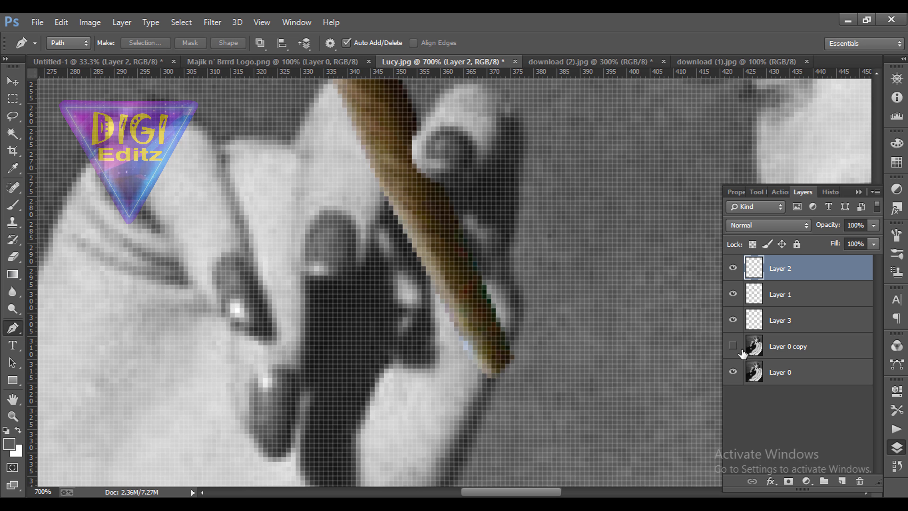
{"action": "left_click", "coordinate": [733, 372]}
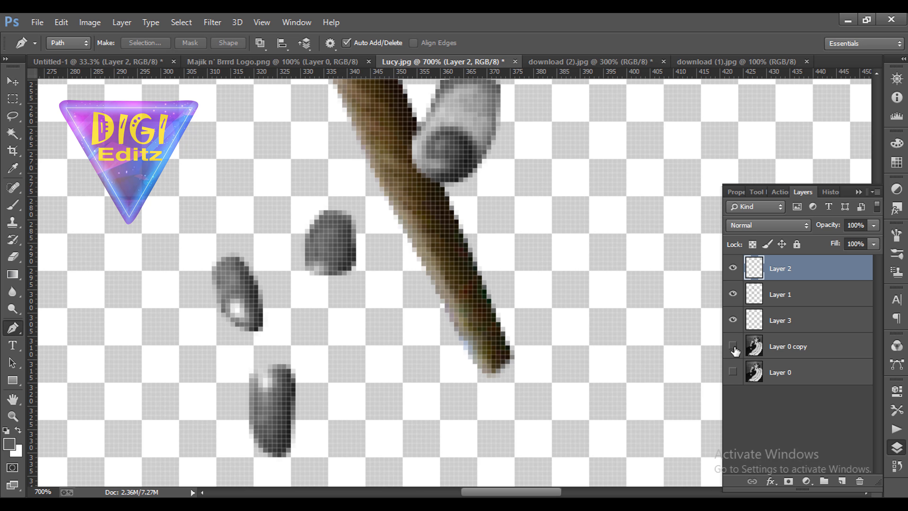
{"action": "left_click", "coordinate": [734, 347]}
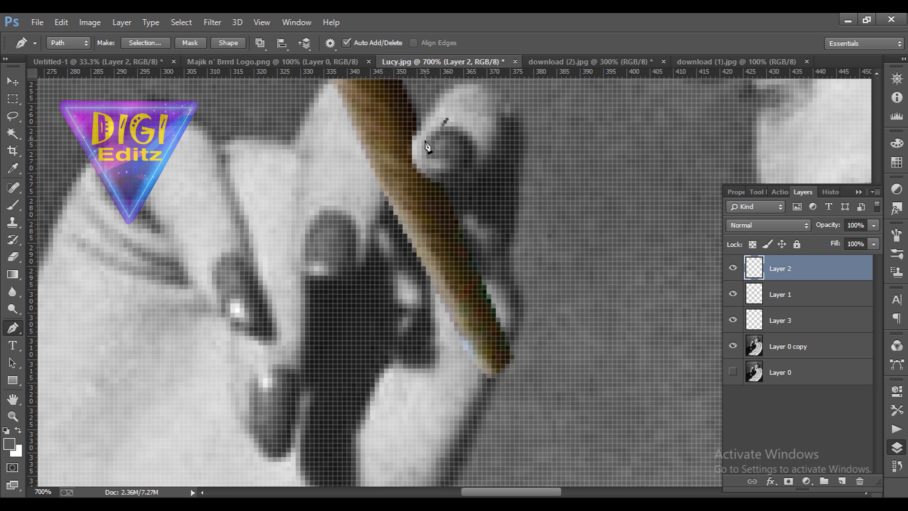
- Outline the nail on the Layer 2 fingertip with the Pen tool, load it as a selection, and copy it to a new layer
{"action": "left_click_drag", "start_coordinate": [427, 169], "coordinate": [451, 123]}
{"action": "key", "text": "ctrl+Return"}
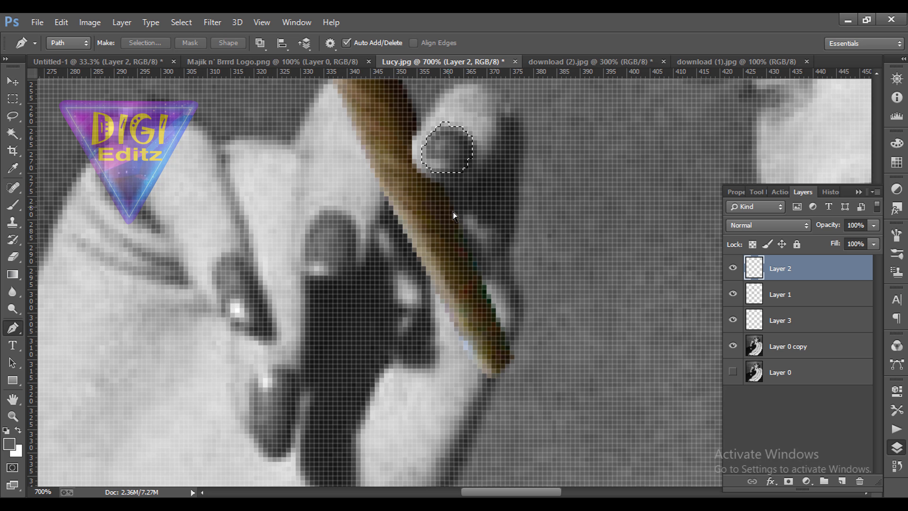
{"action": "key", "text": "ctrl+d"}
{"action": "key", "text": "ctrl+shift+alt+n"}
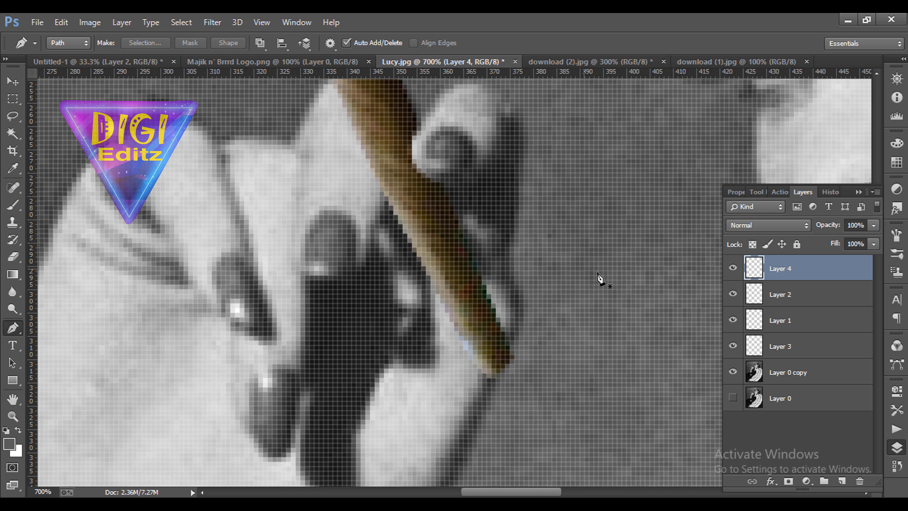
- Move Layer 3 directly beneath Layer 4, isolate the nail cut-outs, and merge both nail layers into one
{"action": "left_click_drag", "start_coordinate": [779, 353], "coordinate": [769, 294]}
{"action": "left_click", "coordinate": [733, 372]}
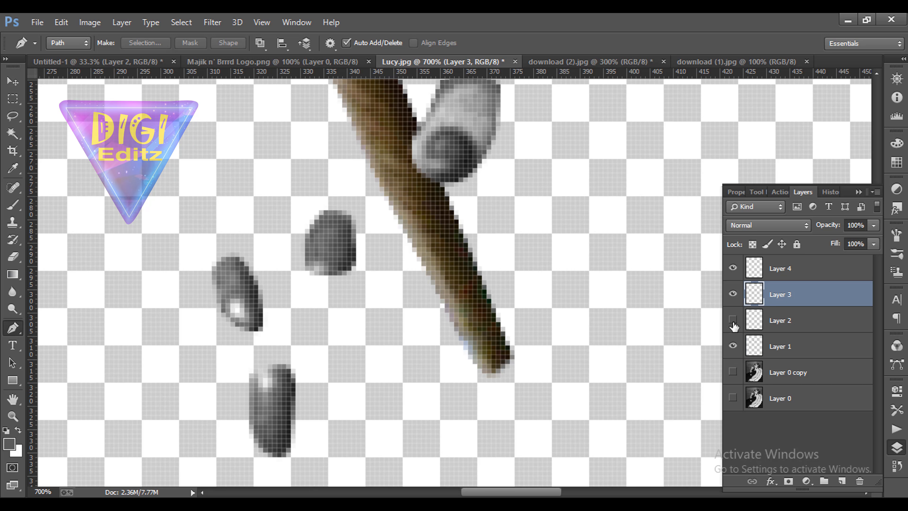
{"action": "left_click", "coordinate": [777, 271], "text": "shift"}
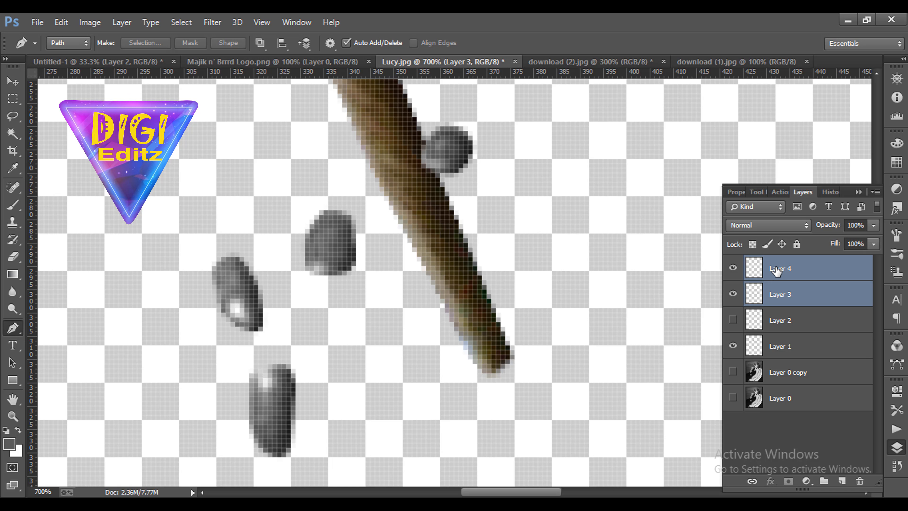
{"action": "key", "text": "ctrl+e"}
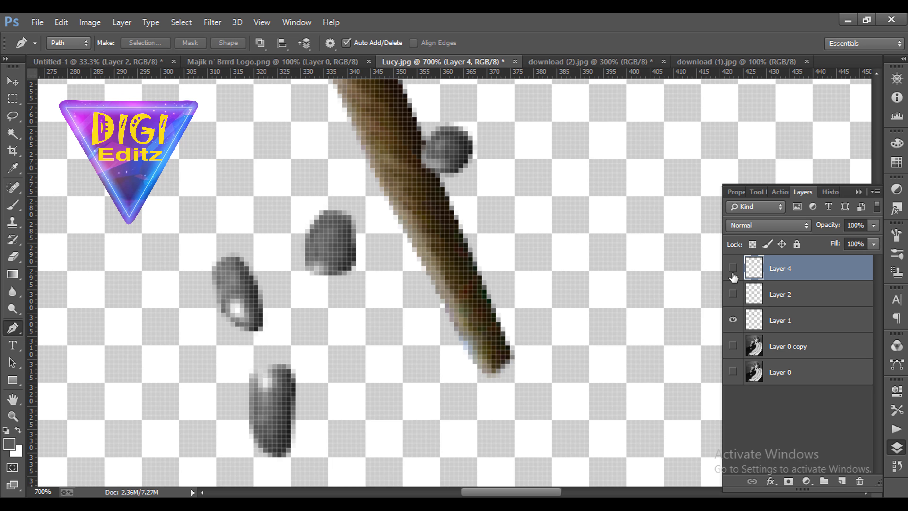
- Check the merged nails by toggling layers, and show Layer 2 and Layer 0 copy again
{"action": "left_click", "coordinate": [733, 317]}
{"action": "left_click", "coordinate": [733, 317]}
{"action": "left_click", "coordinate": [733, 293]}
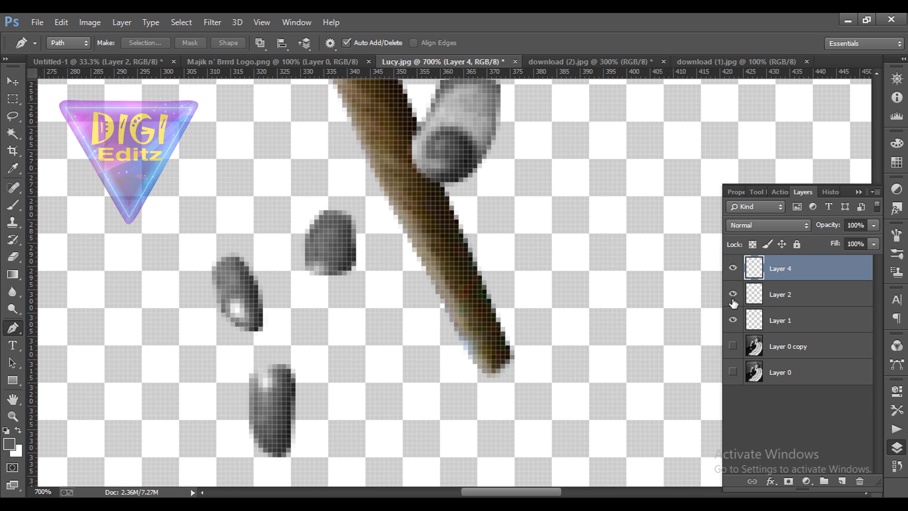
{"action": "left_click", "coordinate": [733, 345]}
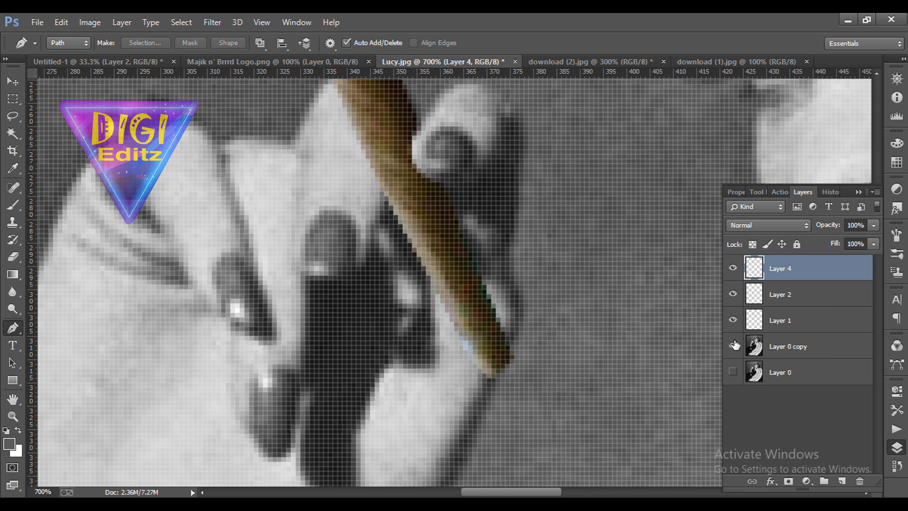
- Apply a Color Balance adjustment to the nail layer, shifting the midtones strongly toward red
{"action": "scroll", "coordinate": [603, 309], "scroll_direction": "up", "scroll_amount": 2}
{"action": "scroll", "coordinate": [603, 308], "scroll_direction": "down", "scroll_amount": 2}
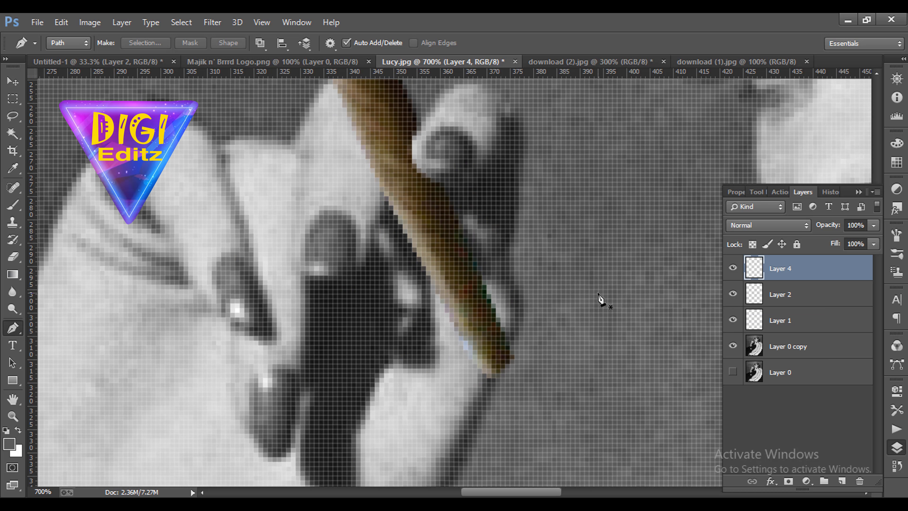
{"action": "left_click", "coordinate": [90, 23]}
{"action": "mouse_move", "coordinate": [102, 61]}
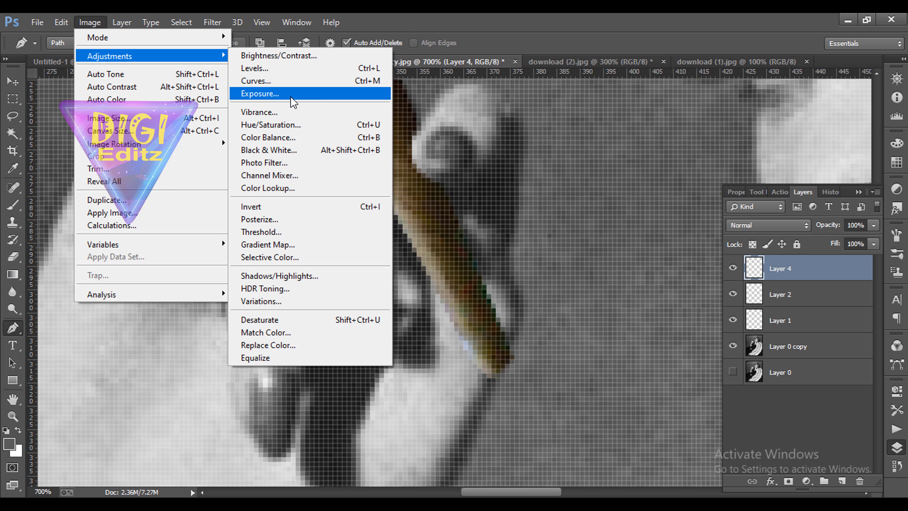
{"action": "left_click", "coordinate": [283, 138]}
{"action": "left_click_drag", "start_coordinate": [690, 249], "coordinate": [835, 225]}
{"action": "left_click", "coordinate": [831, 221]}
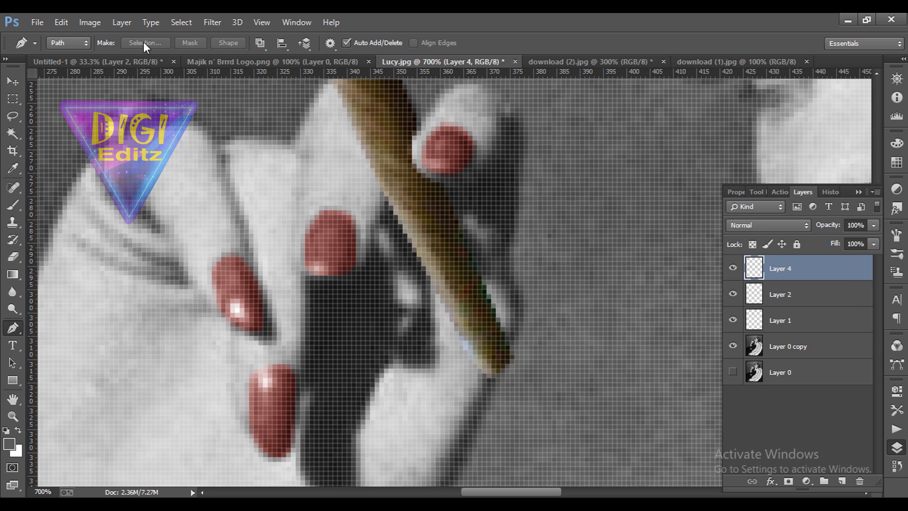
- Apply a second Color Balance adjustment to the nails with the Cyan–Red level at +90
{"action": "left_click", "coordinate": [90, 23]}
{"action": "mouse_move", "coordinate": [105, 60]}
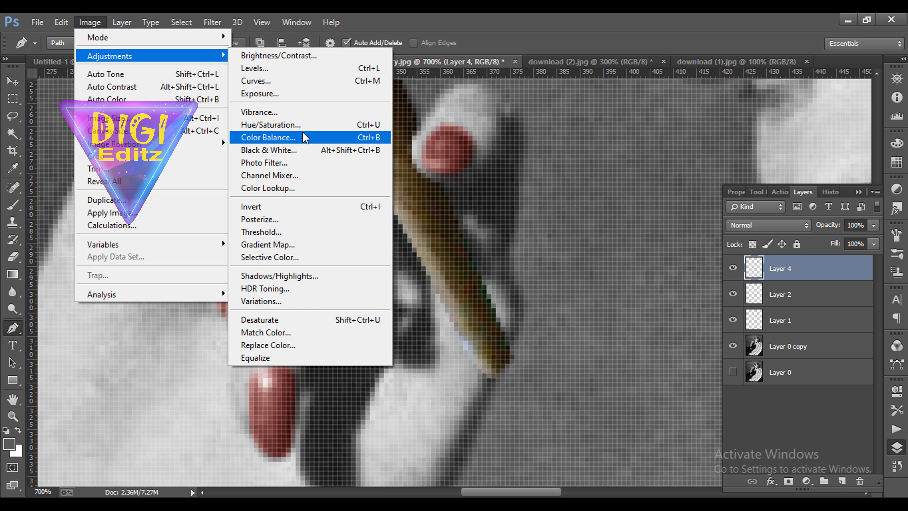
{"action": "left_click", "coordinate": [322, 138]}
{"action": "left_click_drag", "start_coordinate": [693, 249], "coordinate": [750, 250]}
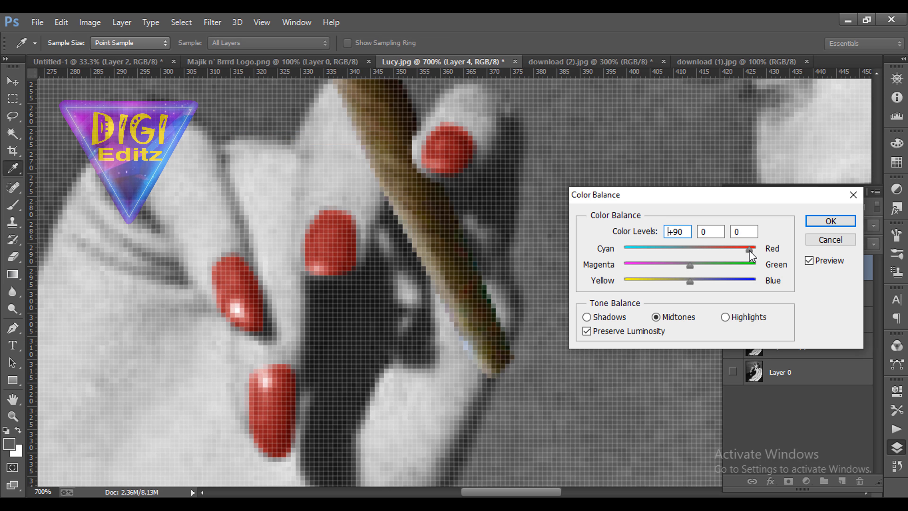
{"action": "left_click", "coordinate": [831, 222]}
- Select Layer 0 copy and trace the upper lip with the Pen tool, from the right mouth corner to the left side
{"action": "key", "text": "p"}
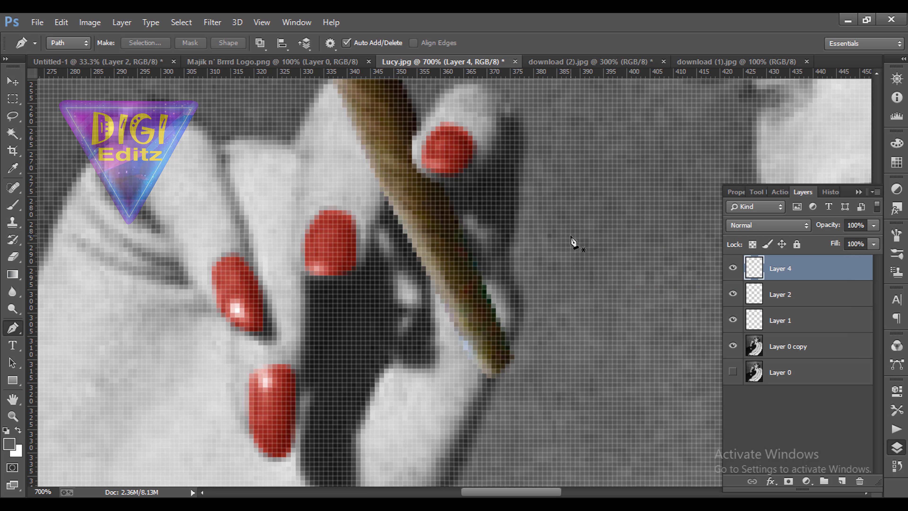
{"action": "left_click_drag", "start_coordinate": [608, 261], "coordinate": [442, 261]}
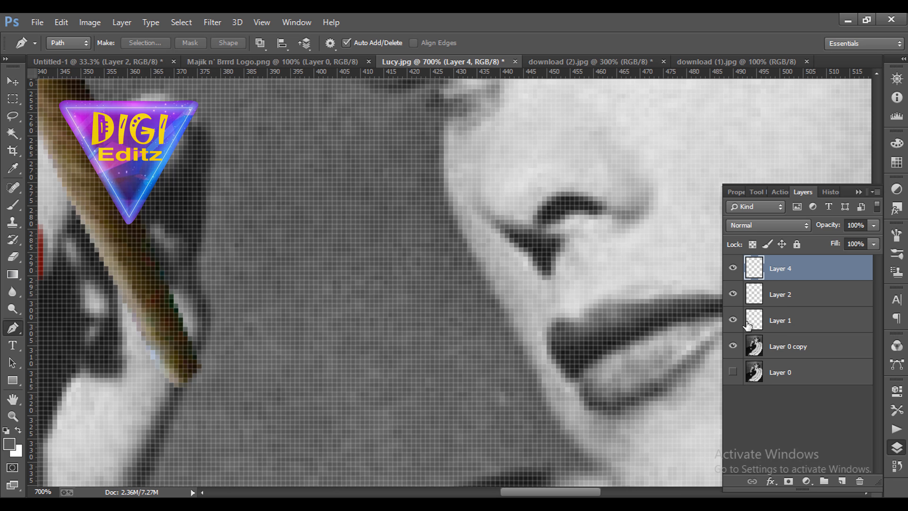
{"action": "left_click", "coordinate": [780, 347]}
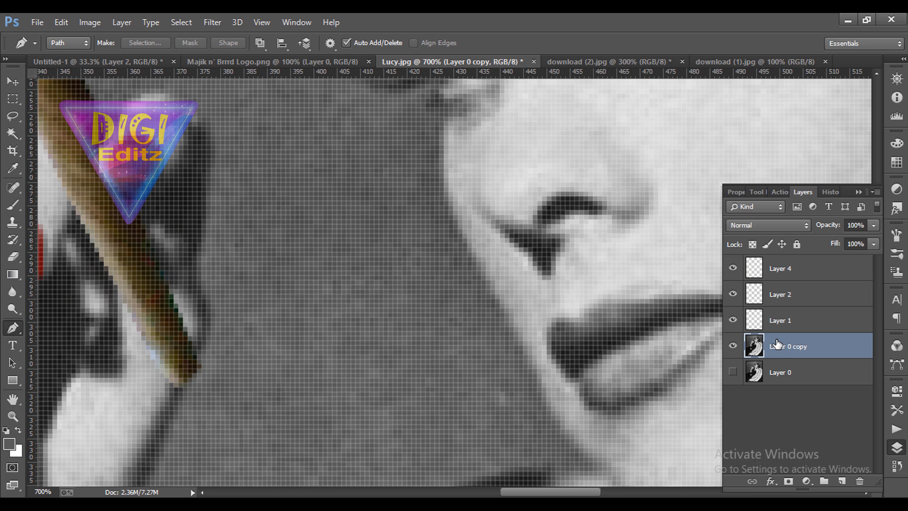
{"action": "key", "text": "ctrl+plus"}
{"action": "key", "text": "ctrl+plus"}
{"action": "left_click_drag", "start_coordinate": [576, 276], "coordinate": [434, 249]}
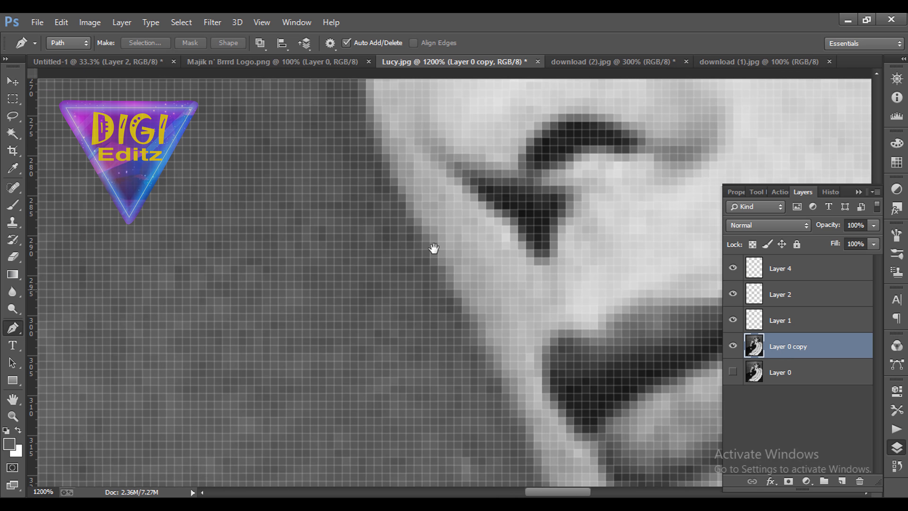
{"action": "left_click_drag", "start_coordinate": [349, 235], "coordinate": [337, 217]}
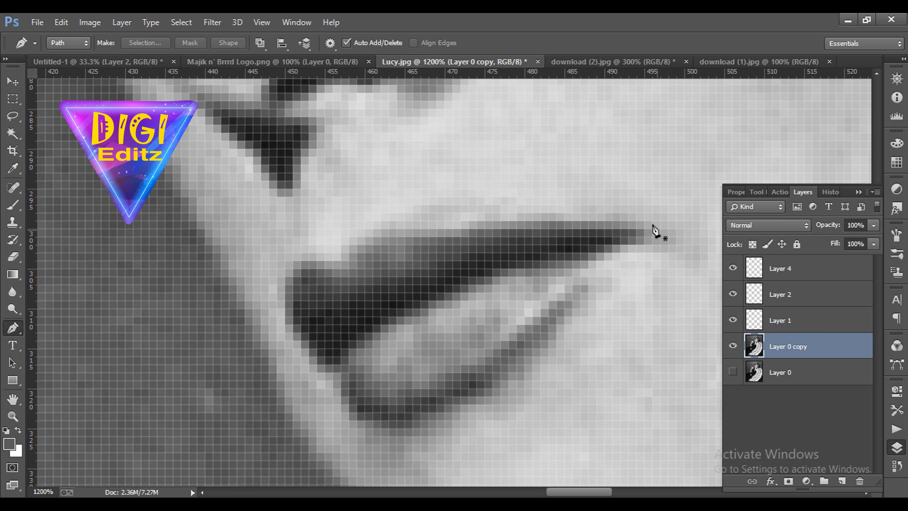
{"action": "left_click", "coordinate": [644, 220]}
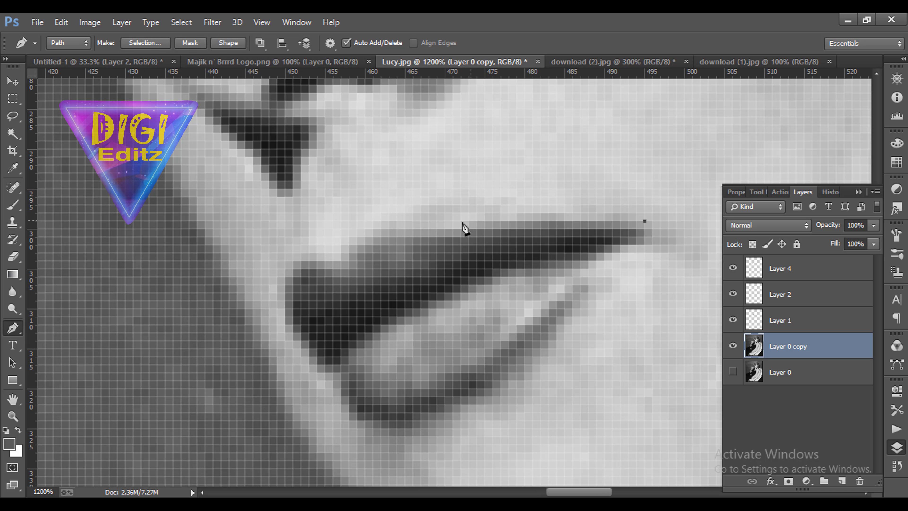
{"action": "left_click_drag", "start_coordinate": [469, 221], "coordinate": [446, 222]}
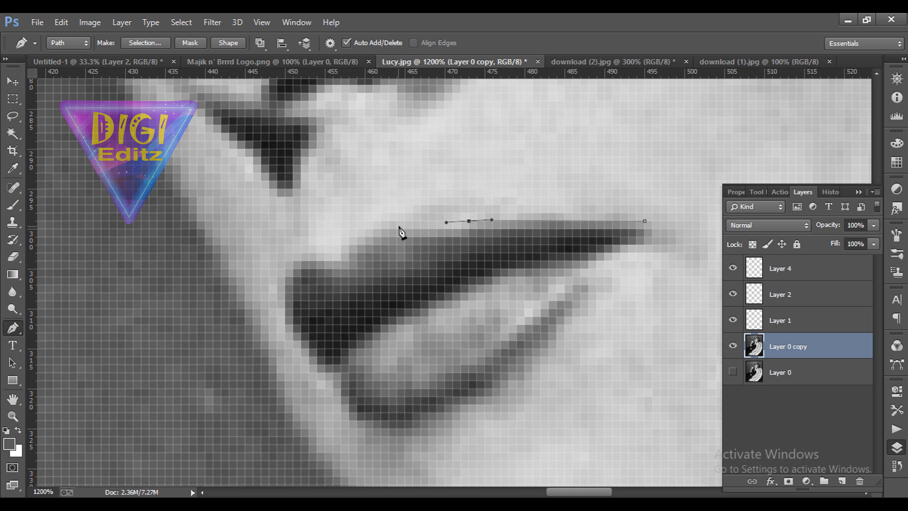
{"action": "key", "text": "ctrl+z"}
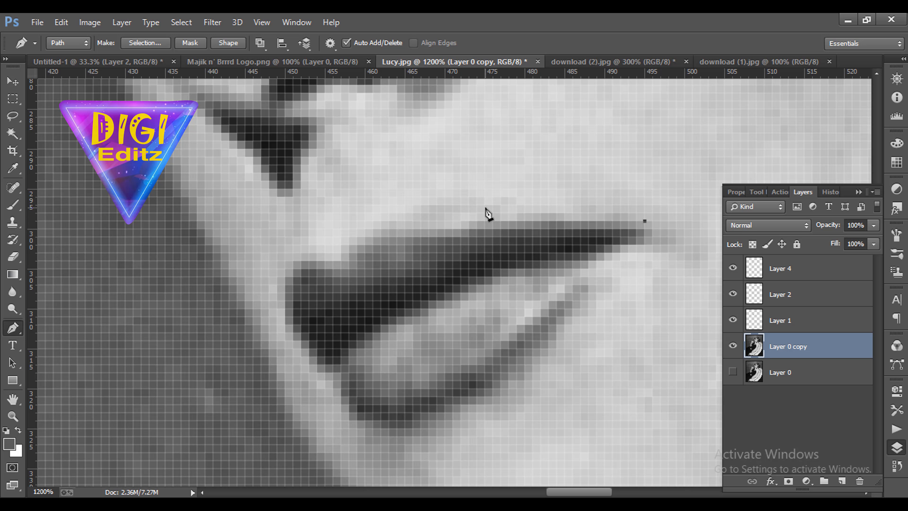
{"action": "left_click_drag", "start_coordinate": [485, 205], "coordinate": [451, 204]}
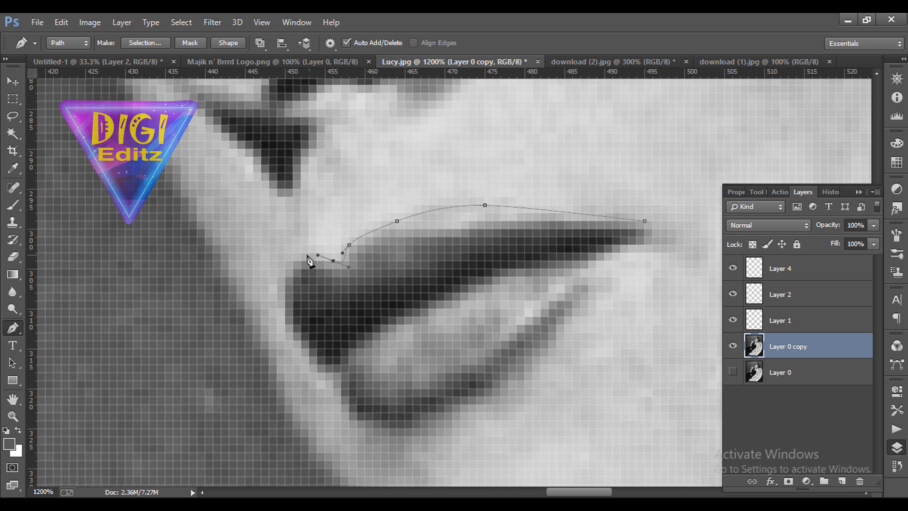
{"action": "left_click_drag", "start_coordinate": [293, 268], "coordinate": [297, 339]}
{"action": "key", "text": "ctrl+z"}
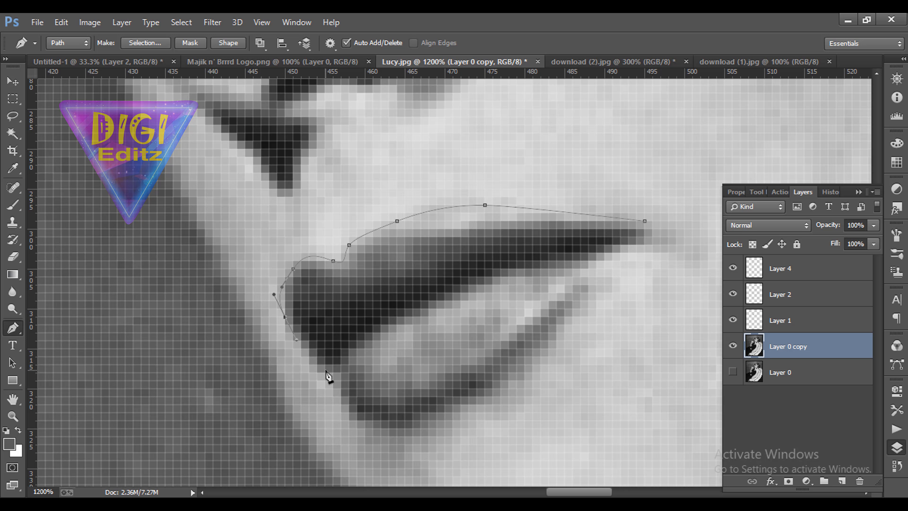
- Continue the path along the lower lip's edge and close it at the right mouth corner
{"action": "left_click_drag", "start_coordinate": [337, 370], "coordinate": [338, 371]}
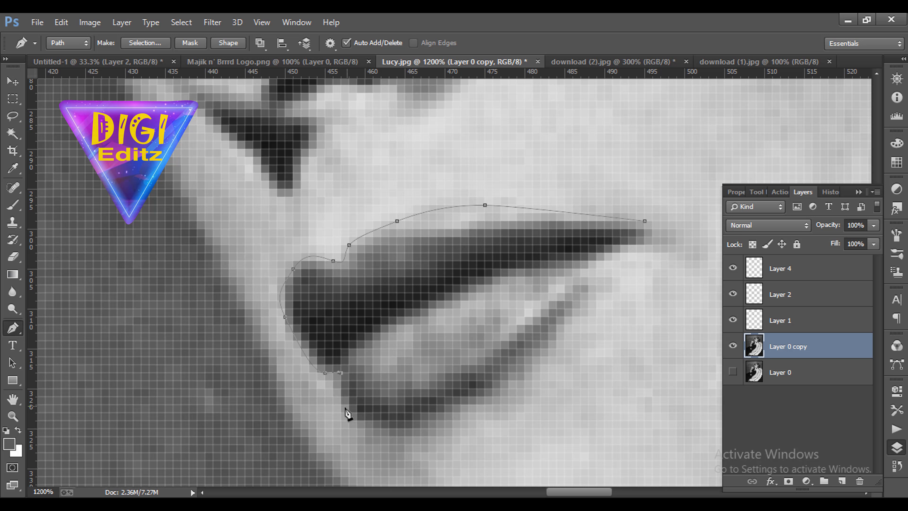
{"action": "left_click_drag", "start_coordinate": [357, 416], "coordinate": [408, 428]}
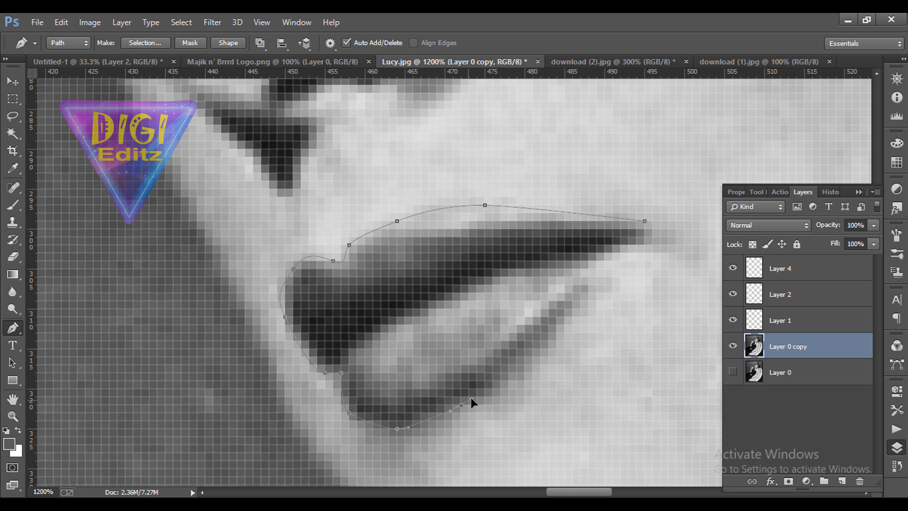
{"action": "left_click_drag", "start_coordinate": [471, 398], "coordinate": [473, 398]}
{"action": "left_click_drag", "start_coordinate": [509, 373], "coordinate": [528, 354]}
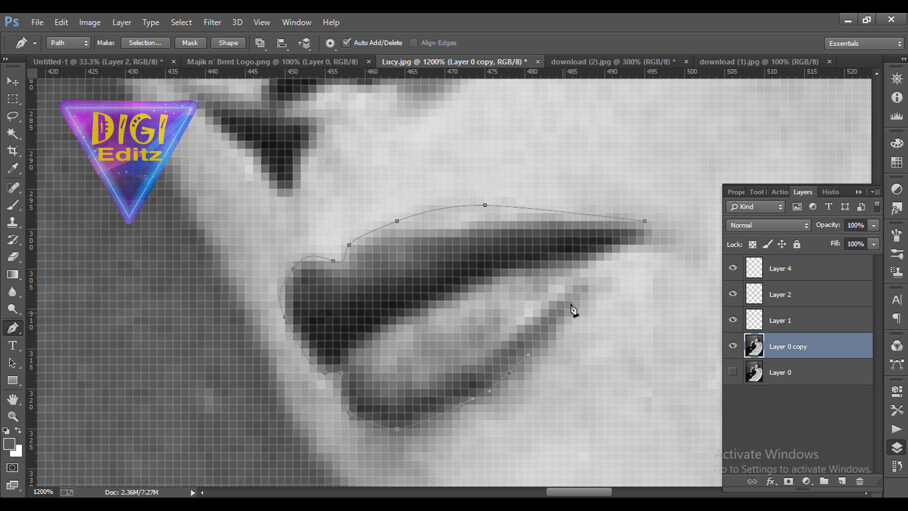
{"action": "left_click_drag", "start_coordinate": [605, 261], "coordinate": [644, 250]}
{"action": "left_click", "coordinate": [660, 245]}
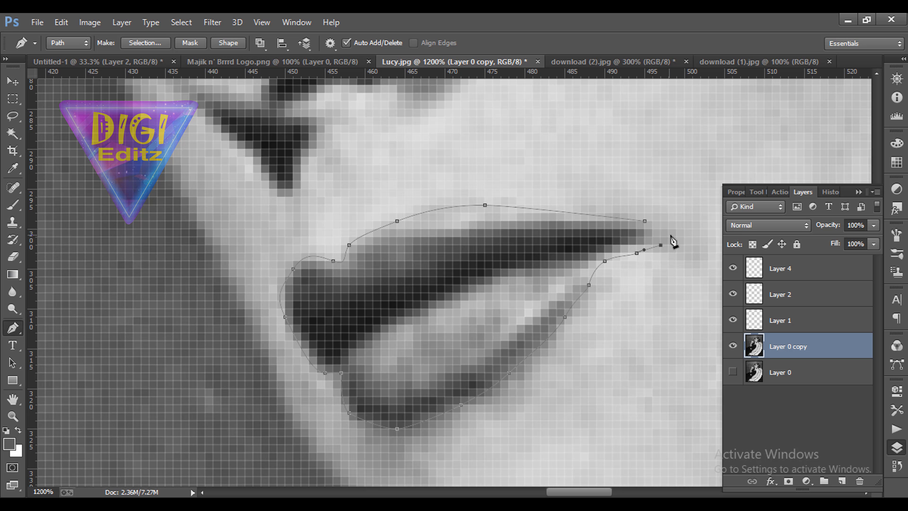
{"action": "left_click", "coordinate": [676, 229]}
{"action": "left_click", "coordinate": [645, 221]}
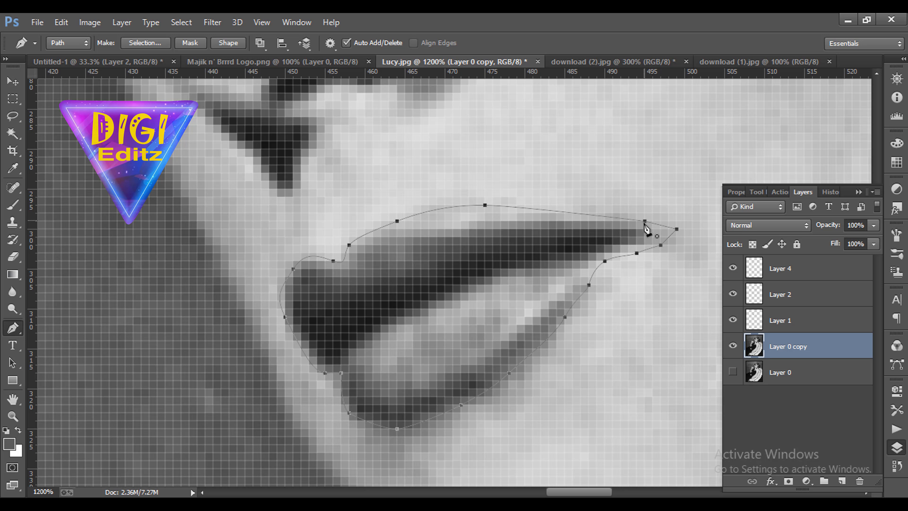
- Load the lip path as a selection, copy the lips to a new layer, and leave Layer 0 copy visible
{"action": "key", "text": "ctrl+Return"}
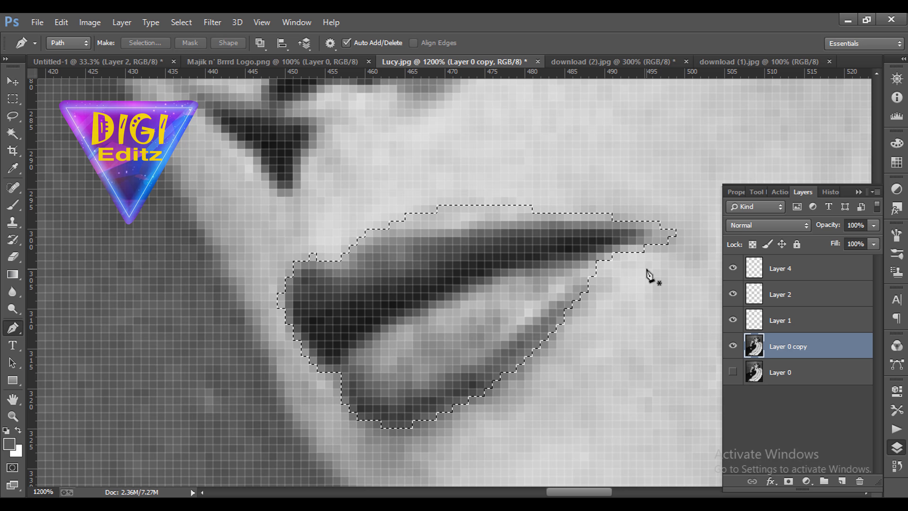
{"action": "key", "text": "ctrl+j"}
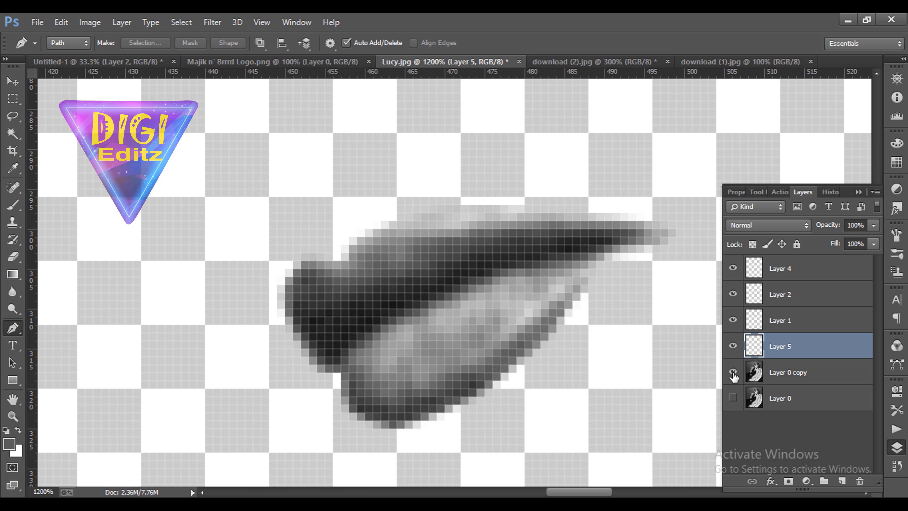
{"action": "left_click", "coordinate": [733, 372]}
- Apply a Color Balance adjustment to the lips layer with the Cyan–Red level at +100
{"action": "left_click", "coordinate": [81, 25]}
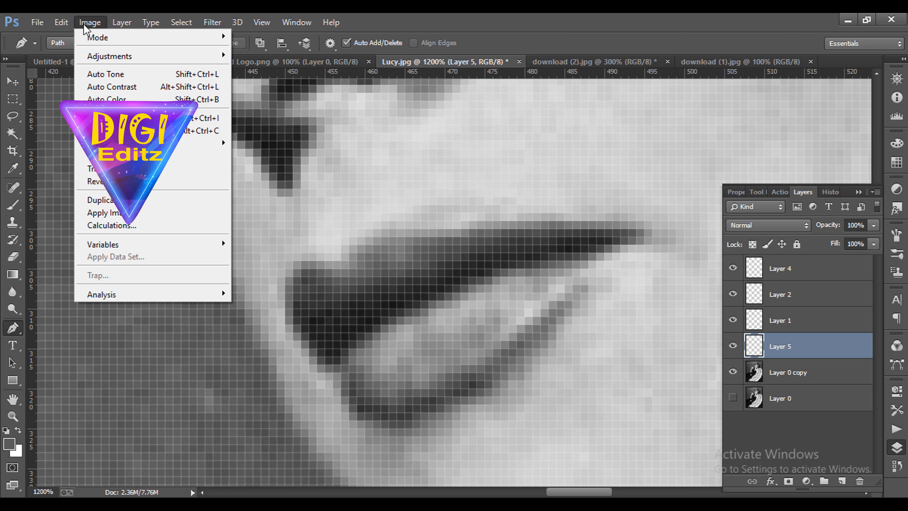
{"action": "mouse_move", "coordinate": [215, 56]}
{"action": "left_click", "coordinate": [272, 137]}
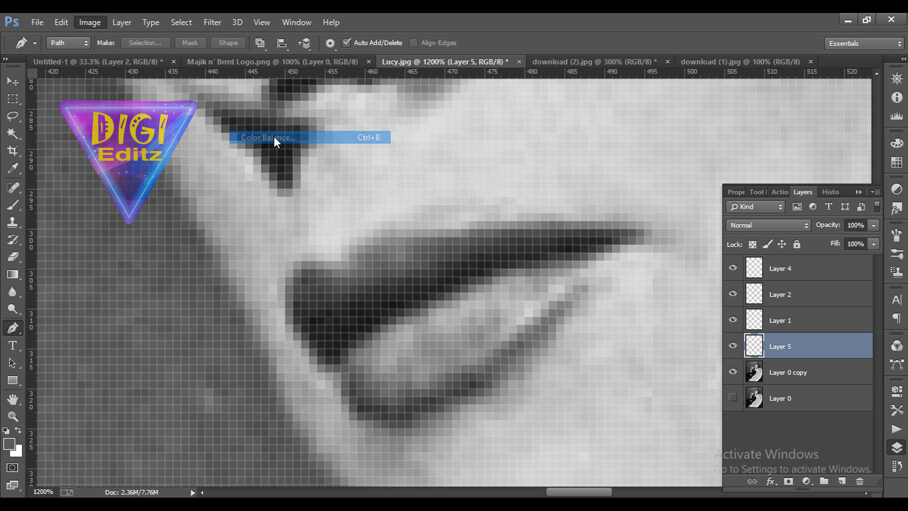
{"action": "left_click_drag", "start_coordinate": [691, 249], "coordinate": [796, 259]}
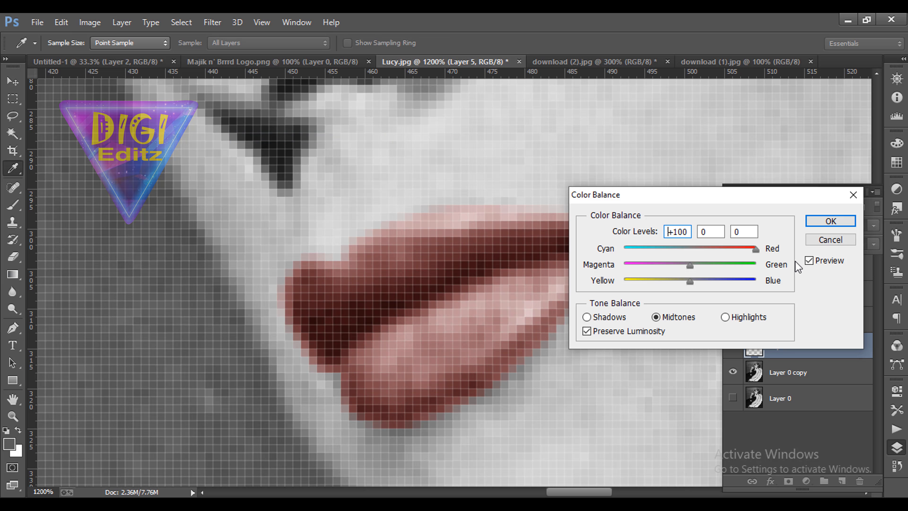
{"action": "left_click", "coordinate": [830, 221]}
{"action": "key", "text": "p"}
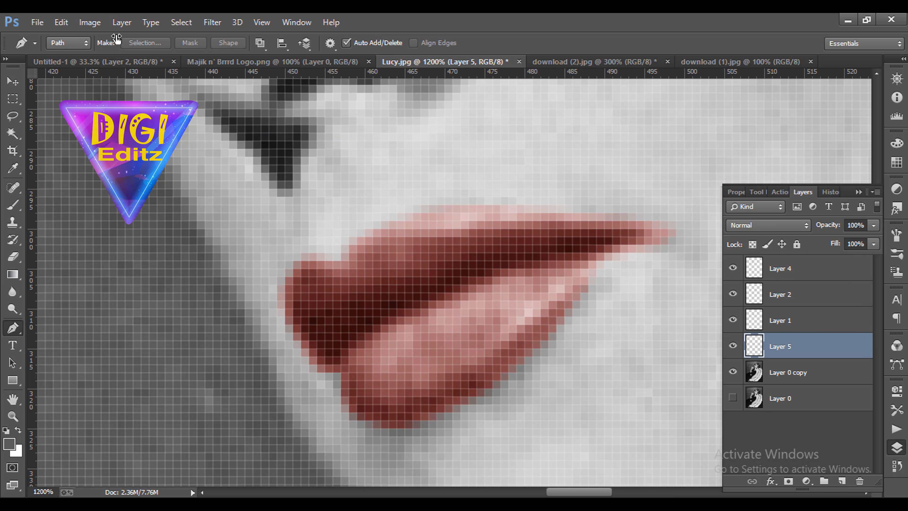
- Raise the lips' saturation to +43 with Hue/Saturation and set the lips layer's opacity to 78%
{"action": "left_click", "coordinate": [89, 22]}
{"action": "mouse_move", "coordinate": [215, 54]}
{"action": "left_click", "coordinate": [284, 126]}
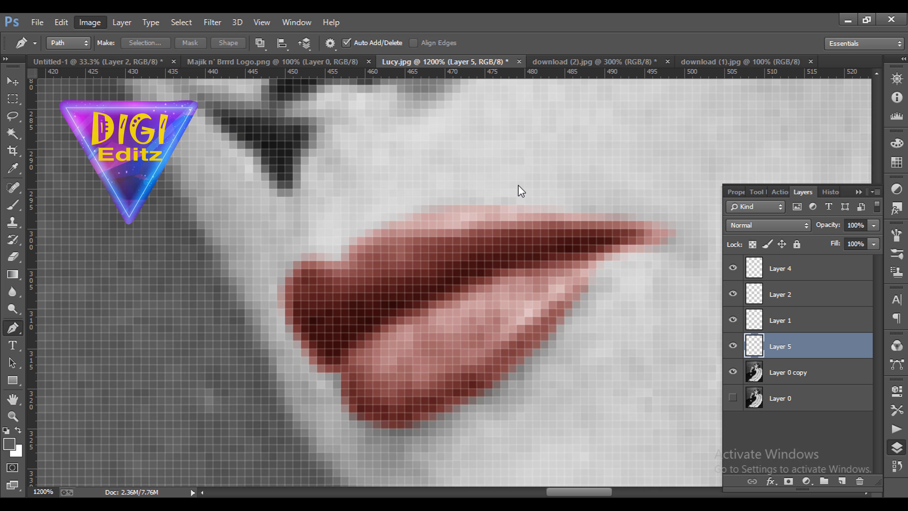
{"action": "left_click_drag", "start_coordinate": [717, 246], "coordinate": [745, 245]}
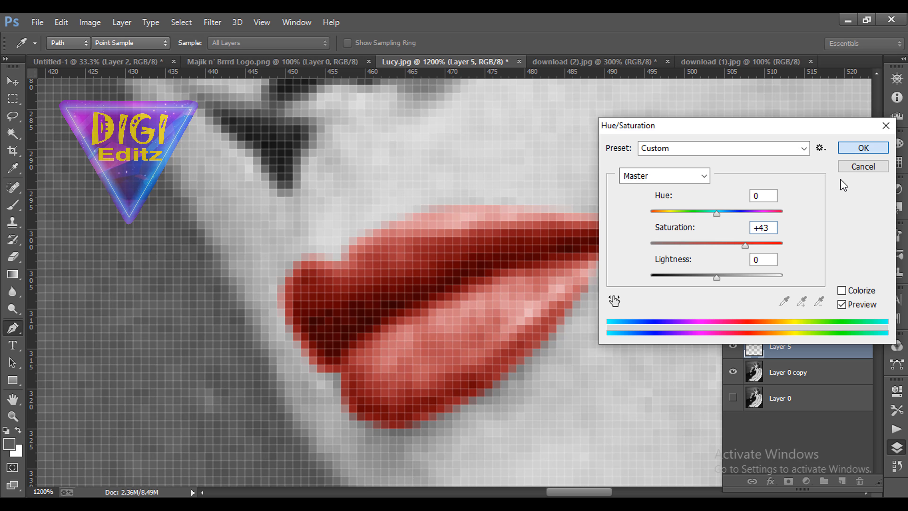
{"action": "left_click", "coordinate": [863, 148]}
{"action": "left_click", "coordinate": [873, 225]}
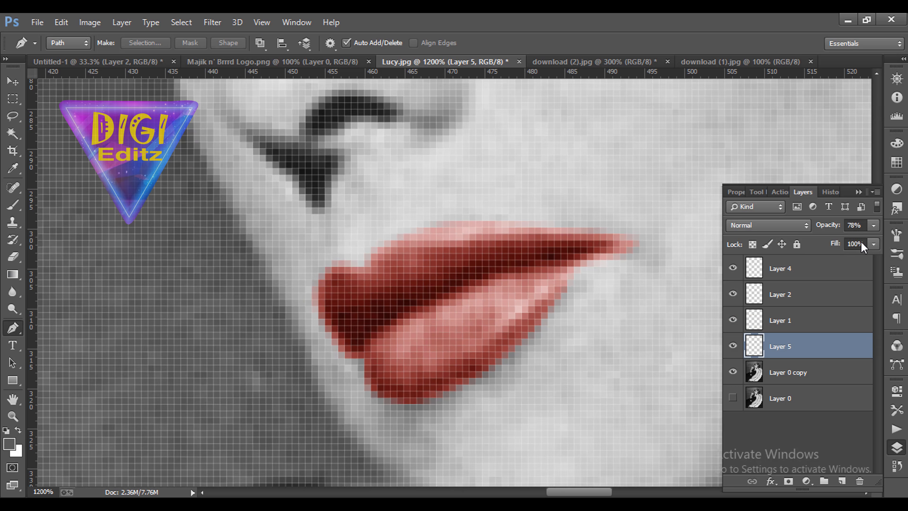
- Examine the red lips and nails up close and in the full portrait, and inspect the dress
{"action": "key", "text": "ctrl+minus"}
{"action": "key", "text": "ctrl+minus"}
{"action": "key", "text": "ctrl+minus"}
{"action": "key", "text": "ctrl+minus"}
{"action": "key", "text": "ctrl+minus"}
{"action": "key", "text": "ctrl+minus"}
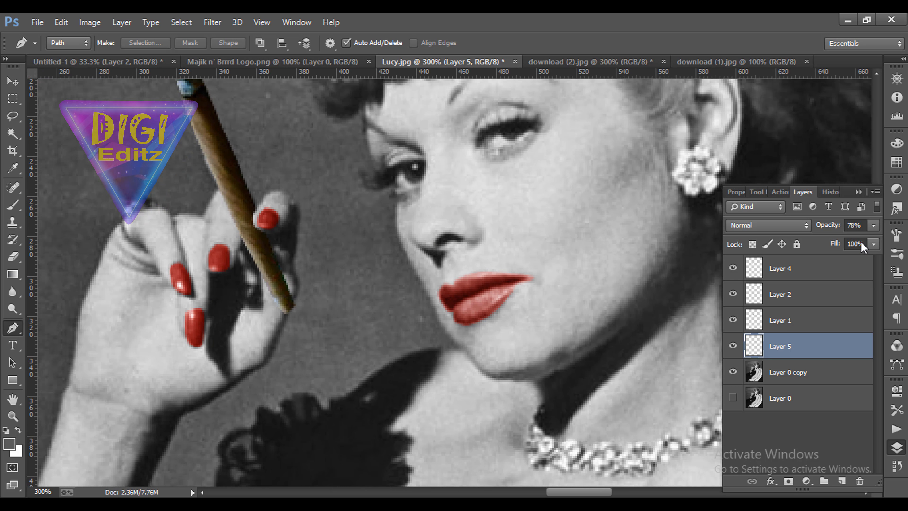
{"action": "key", "text": "ctrl+minus"}
{"action": "key", "text": "ctrl+minus"}
{"action": "key", "text": "ctrl+minus"}
{"action": "key", "text": "ctrl+minus"}
{"action": "key", "text": "ctrl+plus"}
{"action": "key", "text": "ctrl+plus"}
{"action": "key", "text": "ctrl+plus"}
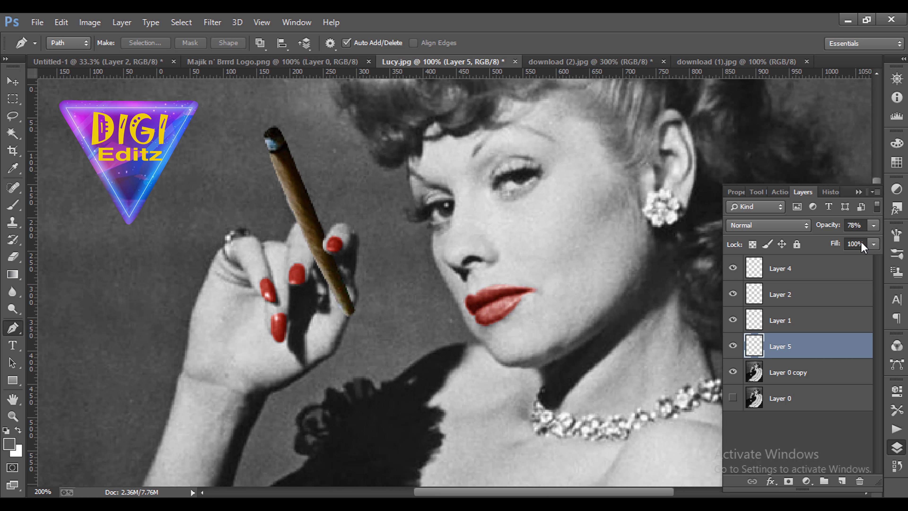
{"action": "key", "text": "ctrl+plus"}
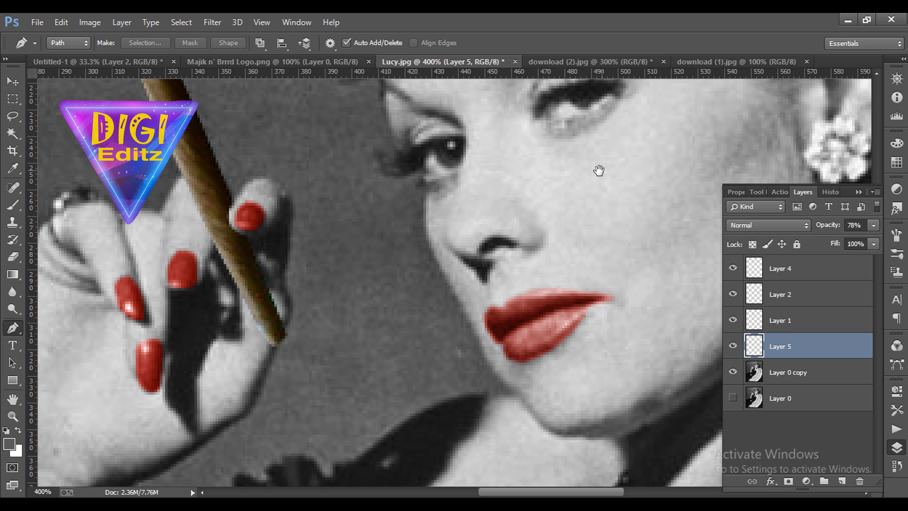
{"action": "left_click_drag", "start_coordinate": [598, 170], "coordinate": [495, 258]}
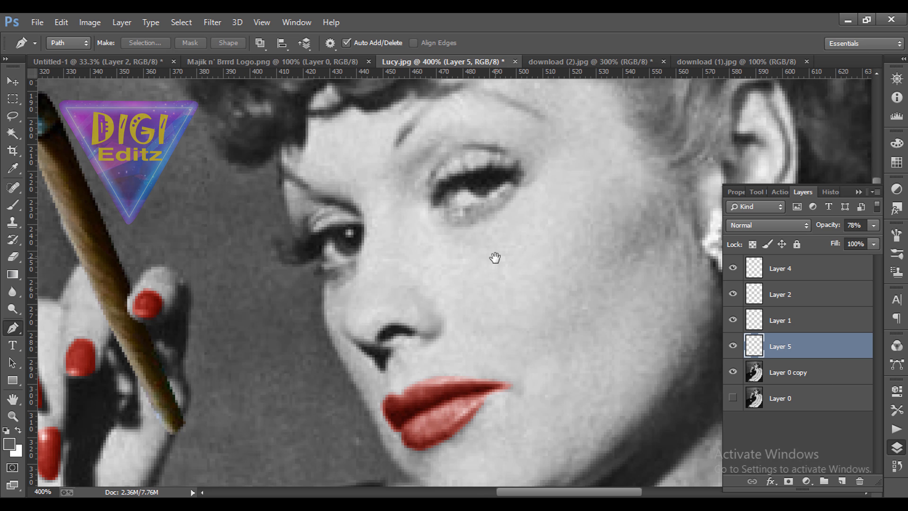
{"action": "key", "text": "ctrl+minus"}
{"action": "key", "text": "ctrl+minus"}
{"action": "key", "text": "ctrl+minus"}
{"action": "key", "text": "ctrl+minus"}
{"action": "key", "text": "ctrl+minus"}
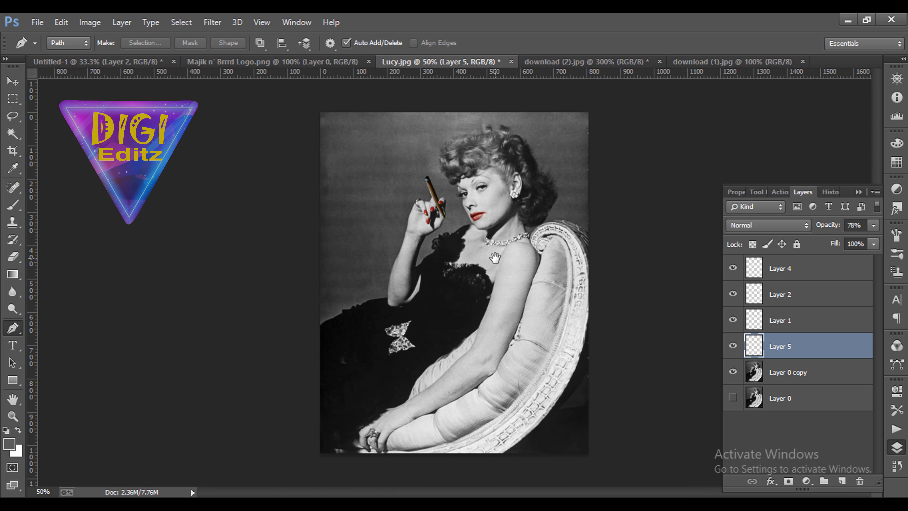
{"action": "key", "text": "ctrl+plus"}
{"action": "key", "text": "ctrl+plus"}
{"action": "key", "text": "ctrl+plus"}
{"action": "key", "text": "ctrl+plus"}
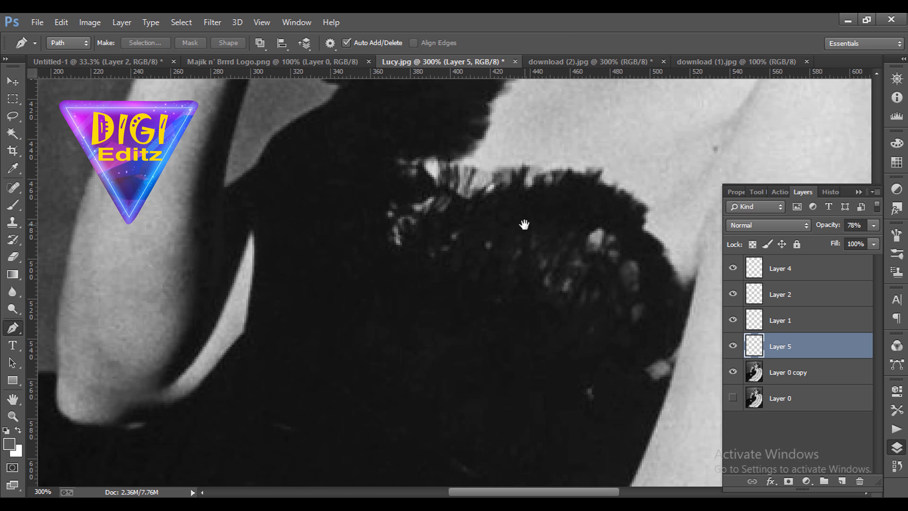
{"action": "left_click_drag", "start_coordinate": [524, 225], "coordinate": [471, 327]}
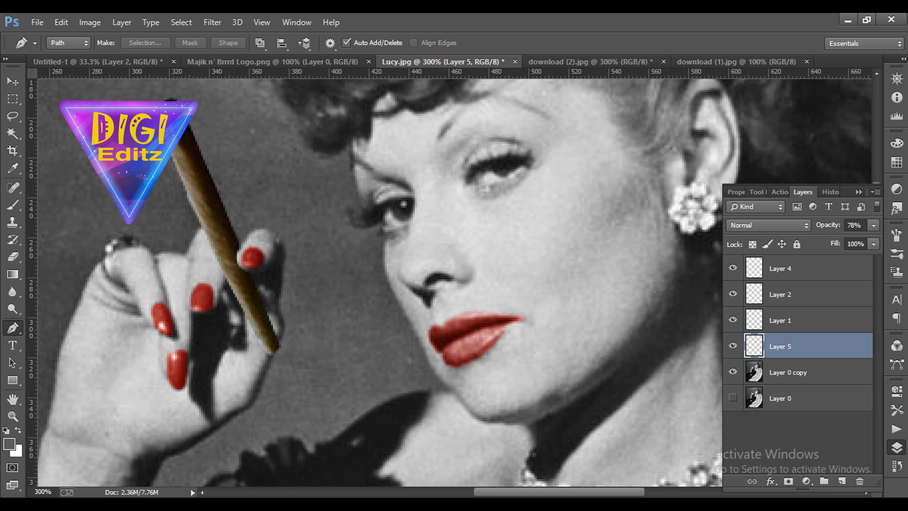
{"action": "left_click", "coordinate": [786, 508]}
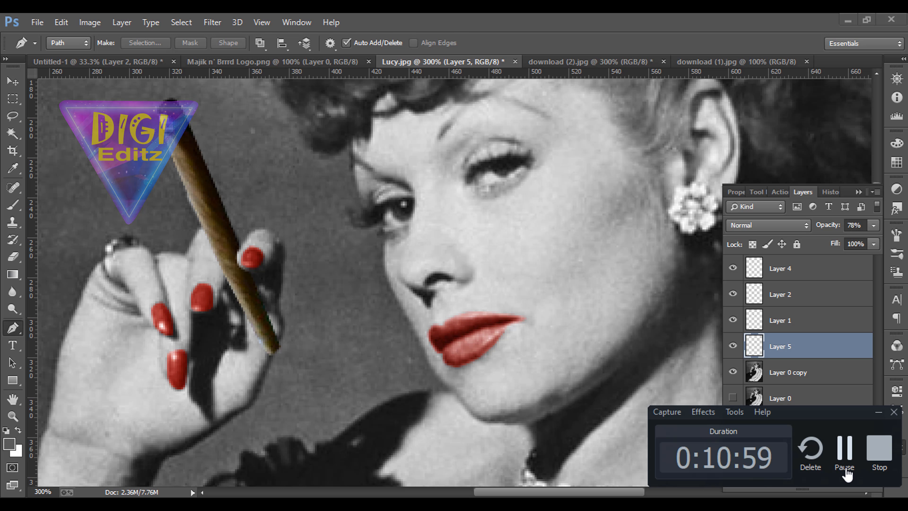
{"action": "left_click", "coordinate": [847, 460]}
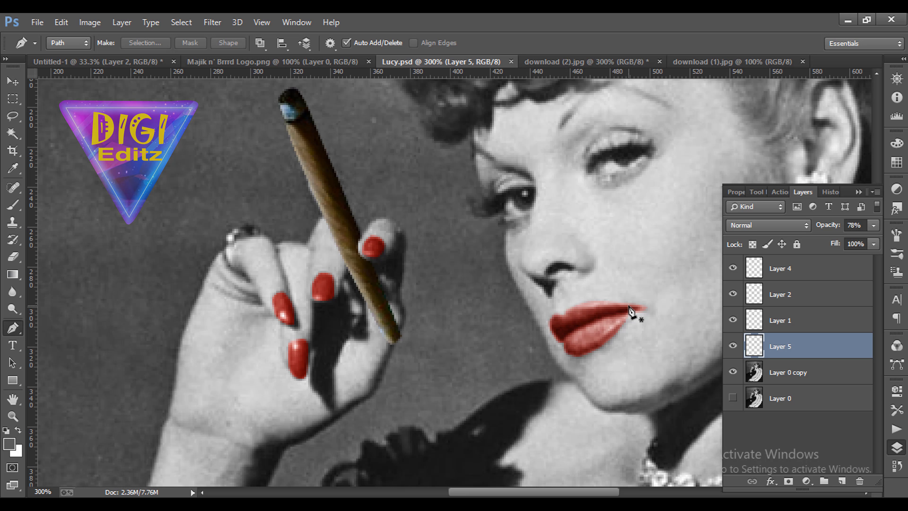
- Make Layer 0 and Layer 0 copy visible and move Layer 0 to the top of the layer stack
{"action": "left_click", "coordinate": [13, 98]}
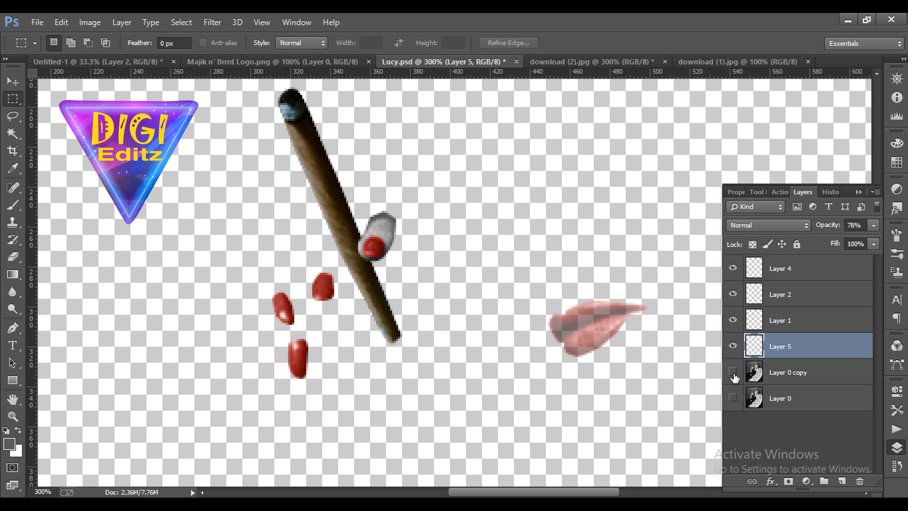
{"action": "left_click", "coordinate": [733, 372]}
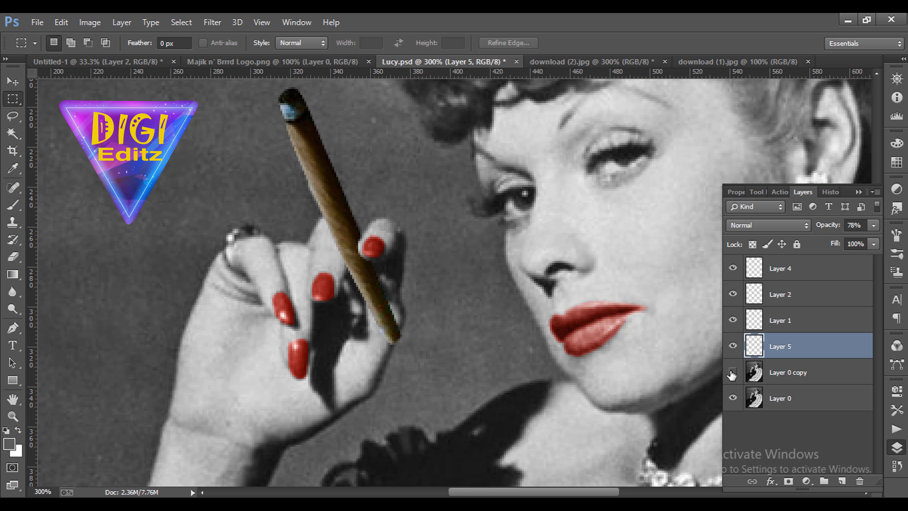
{"action": "left_click_drag", "start_coordinate": [783, 399], "coordinate": [782, 275]}
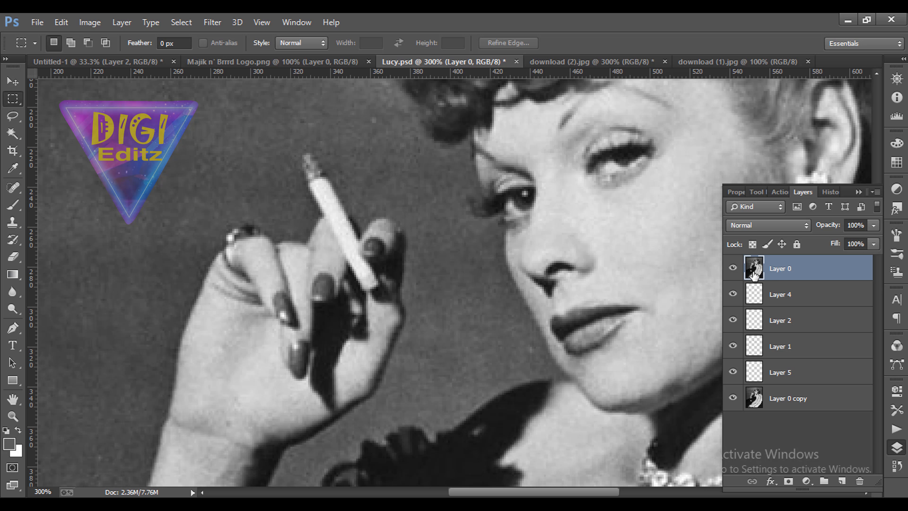
- Toggle Layer 0's visibility repeatedly to compare the original photo with the edited cigar, nails and lips, close up and at 200%
{"action": "left_click", "coordinate": [736, 272]}
{"action": "left_click", "coordinate": [735, 272]}
{"action": "left_click", "coordinate": [736, 271]}
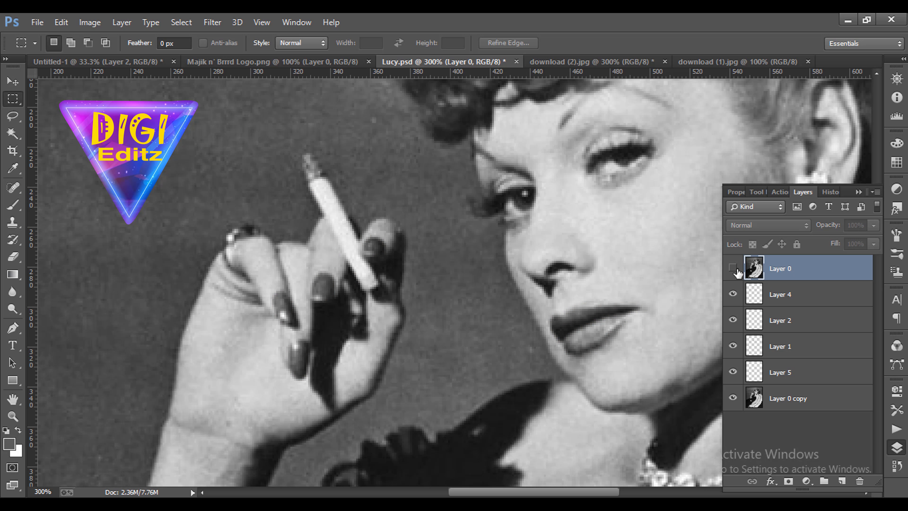
{"action": "left_click", "coordinate": [737, 272]}
{"action": "left_click", "coordinate": [738, 272]}
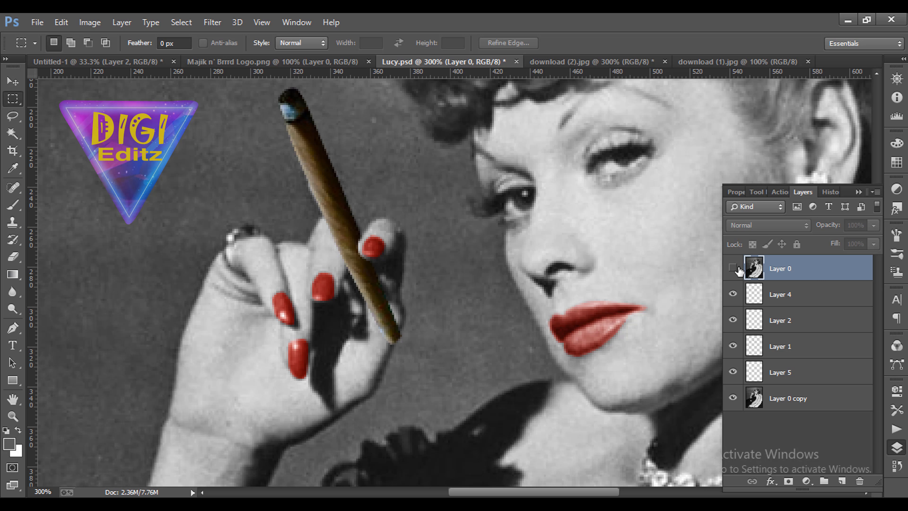
{"action": "key", "text": "ctrl+minus"}
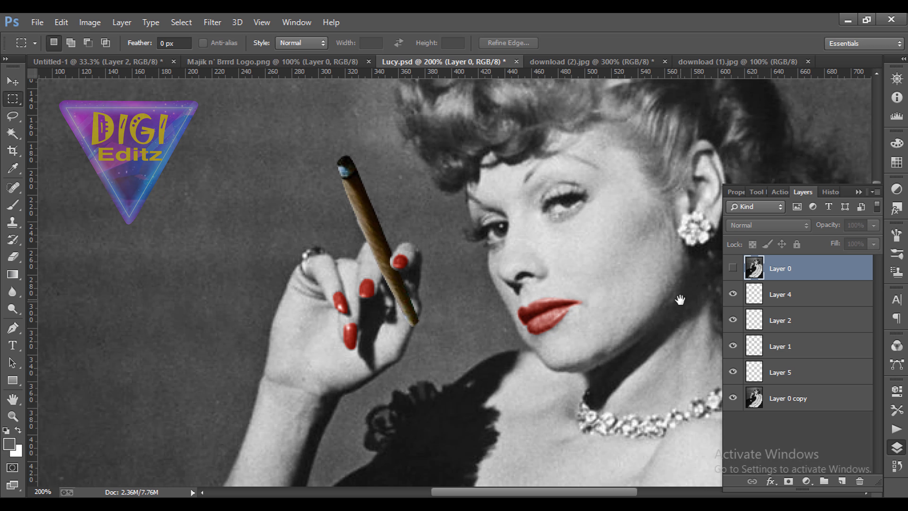
{"action": "left_click_drag", "start_coordinate": [680, 300], "coordinate": [569, 300]}
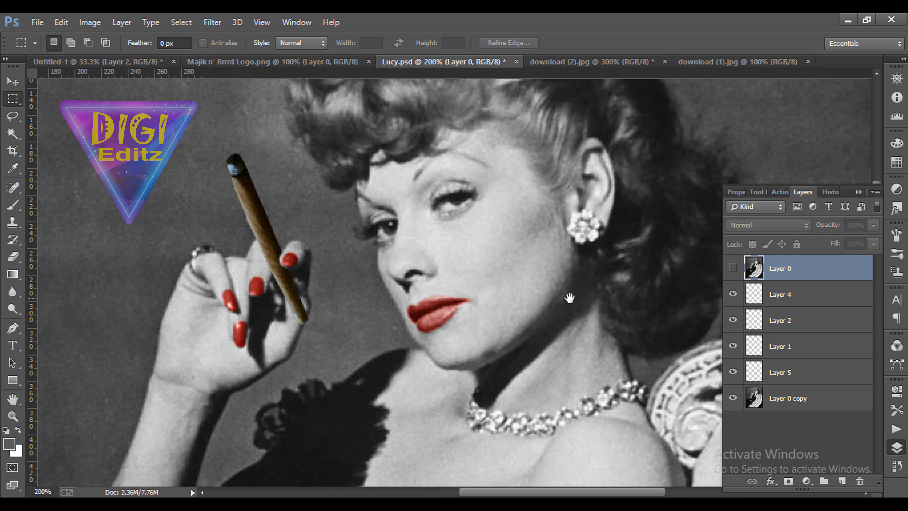
{"action": "left_click", "coordinate": [735, 274]}
{"action": "left_click", "coordinate": [735, 273]}
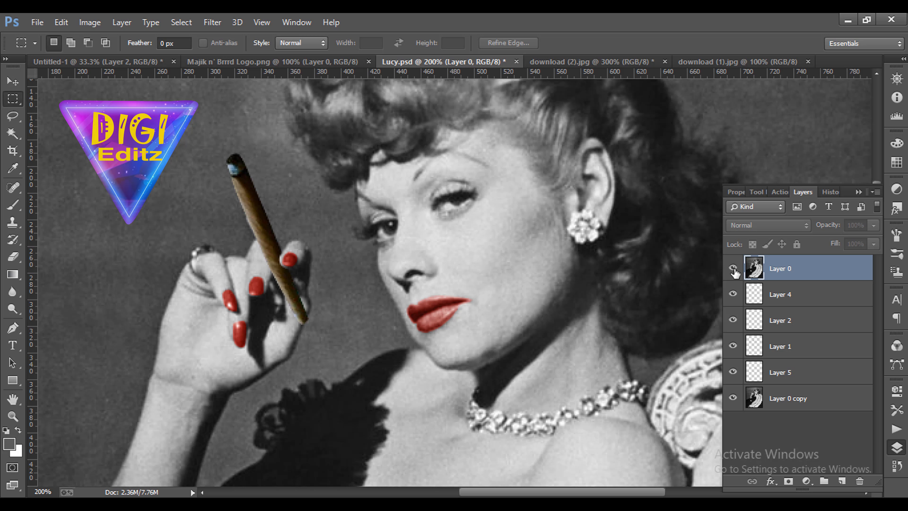
{"action": "left_click", "coordinate": [735, 274]}
{"action": "left_click", "coordinate": [735, 274]}
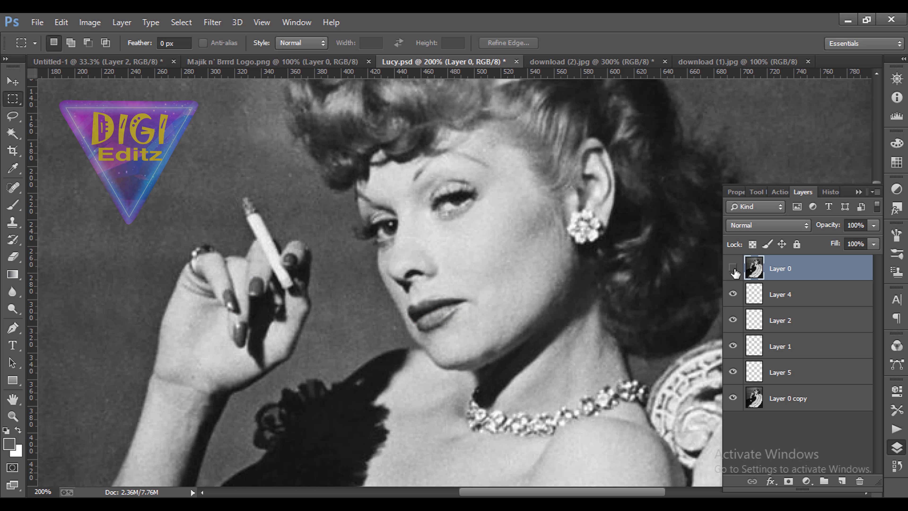